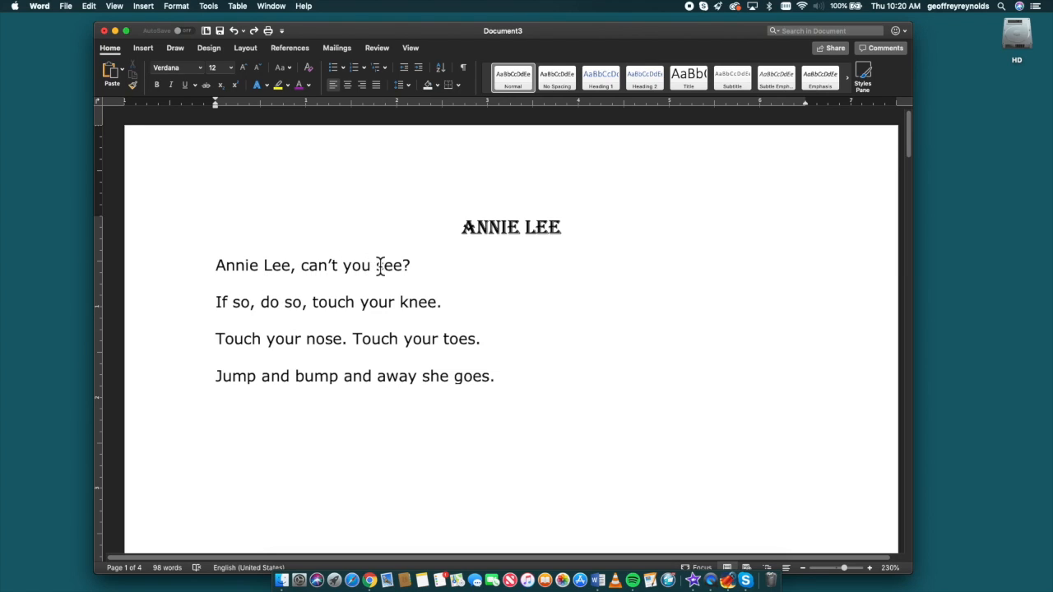
Bold the words "Lee," and "see" in the first line of the poem
drag(266, 264, 298, 267)
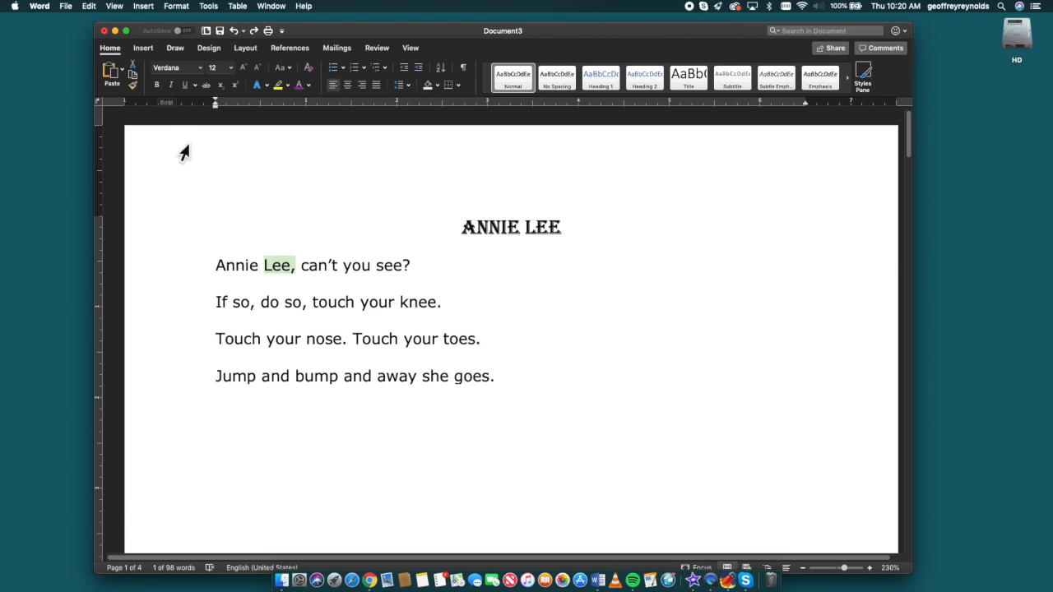
click(159, 87)
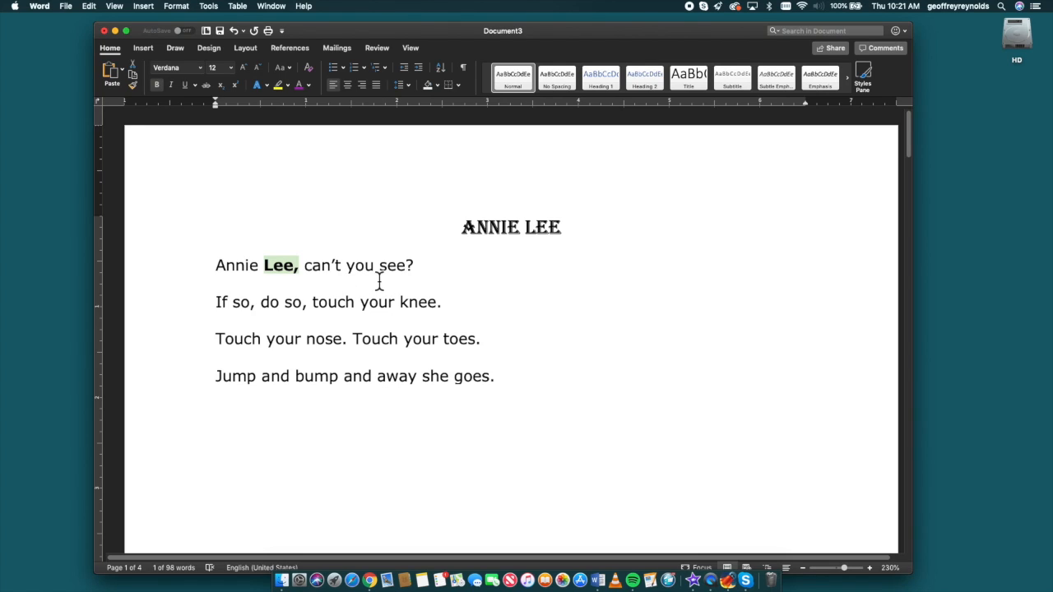
drag(380, 268, 409, 271)
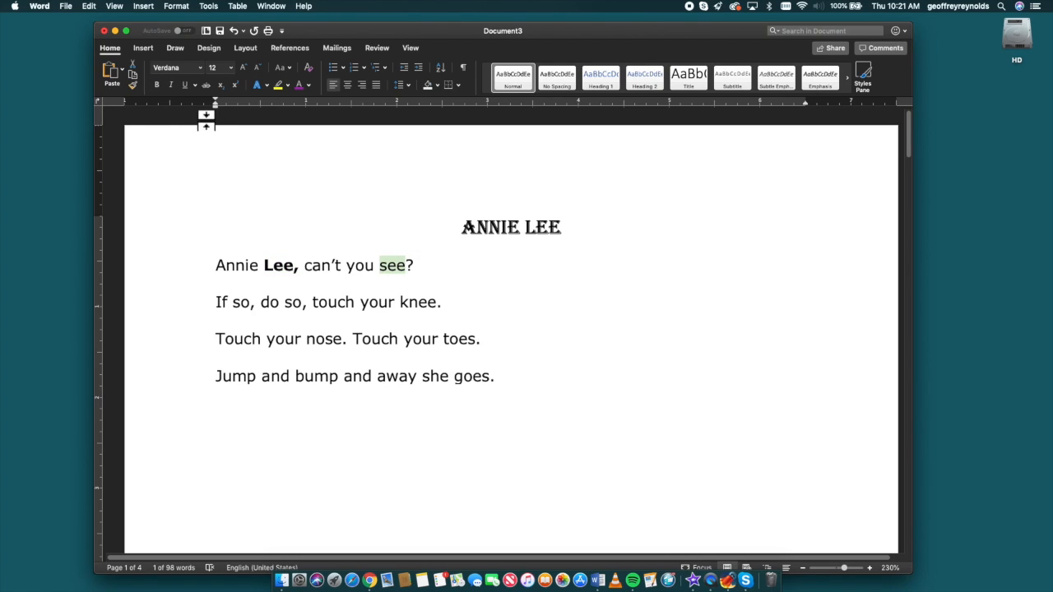
click(157, 85)
drag(402, 306, 438, 307)
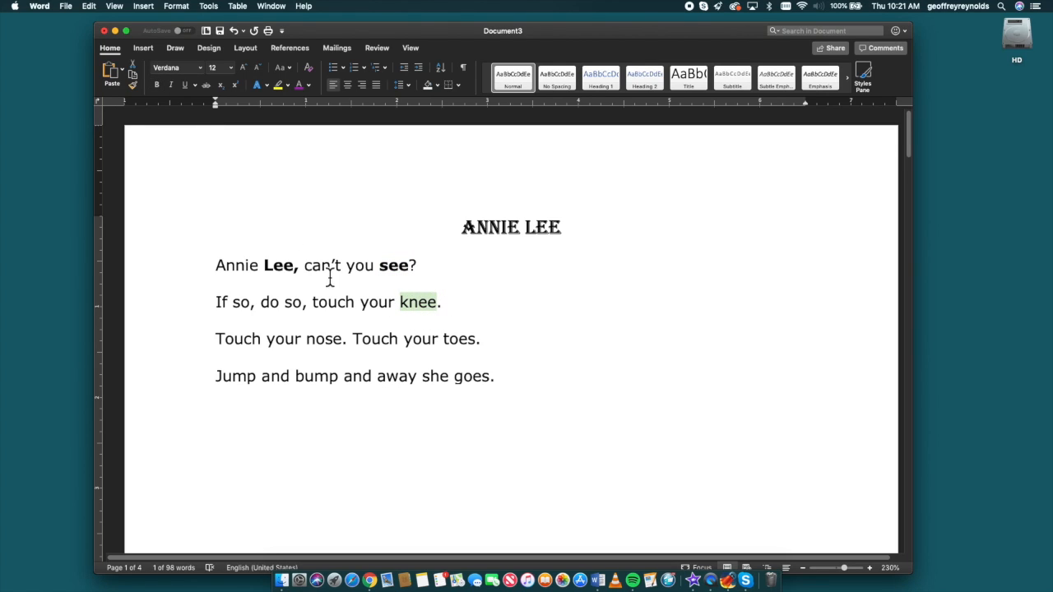
click(157, 85)
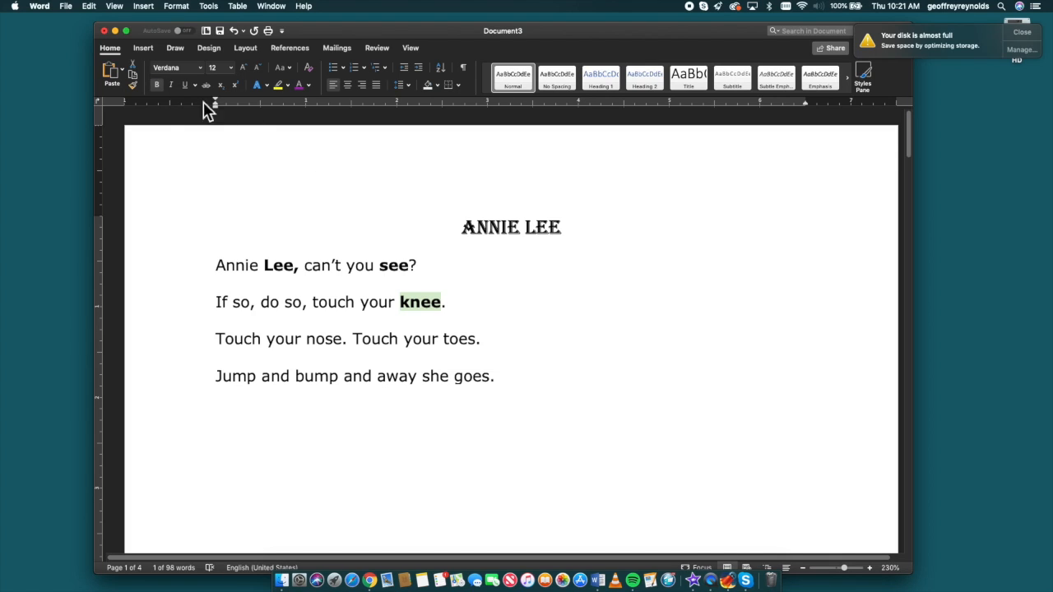
click(157, 86)
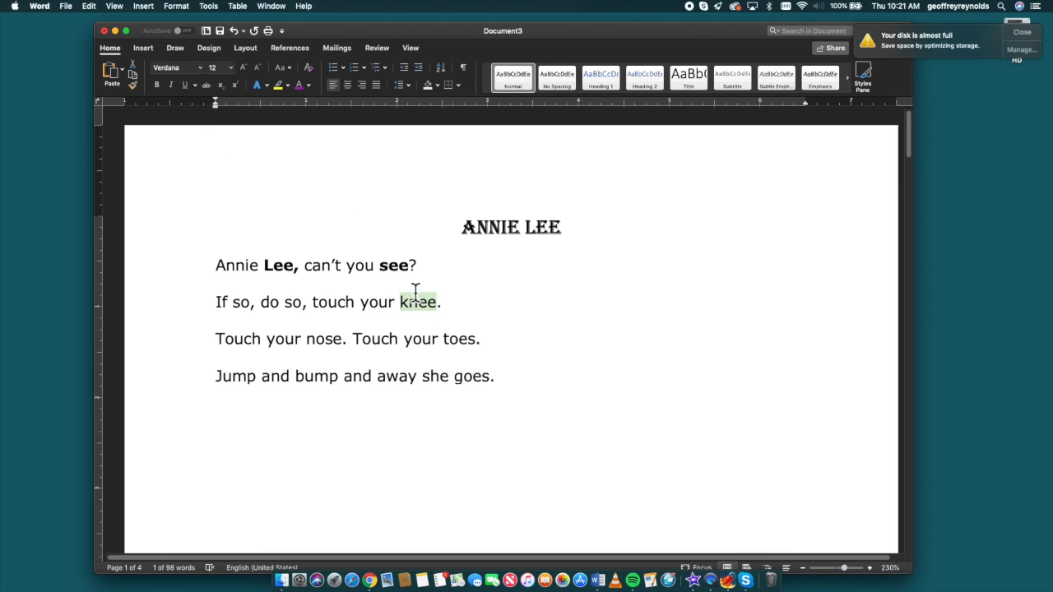
Bold the word "knee" in the second line
click(444, 301)
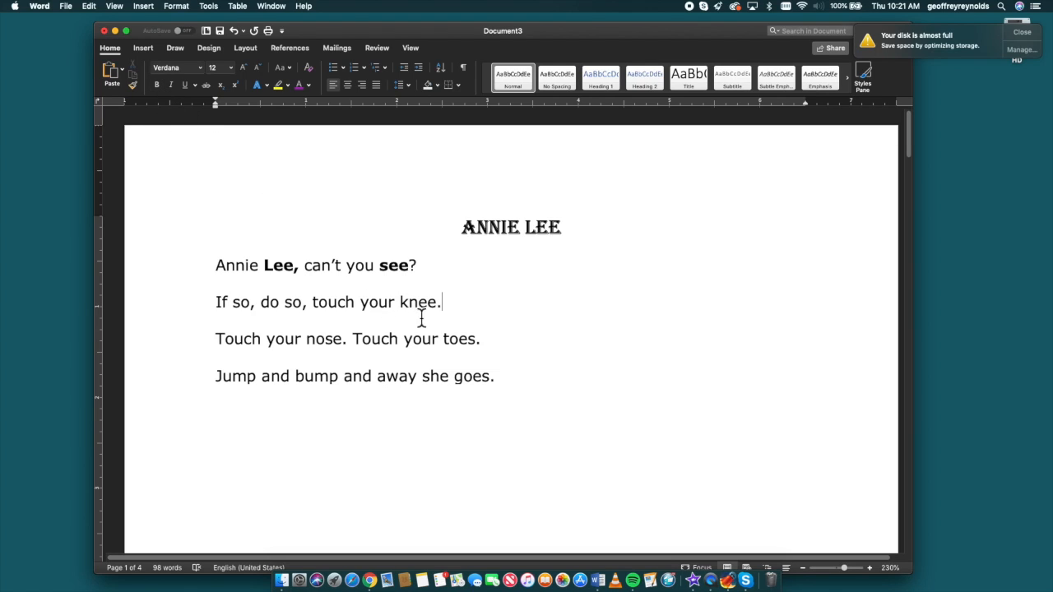
drag(400, 303, 443, 303)
click(156, 84)
click(433, 262)
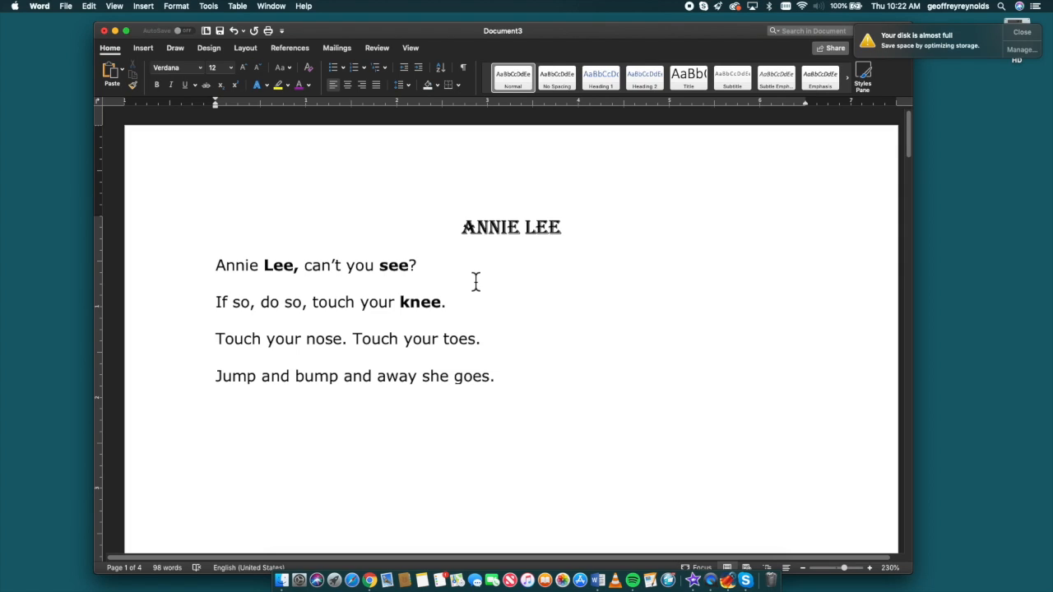
Underline the word "Jump" at the start of the last line
drag(215, 375, 257, 376)
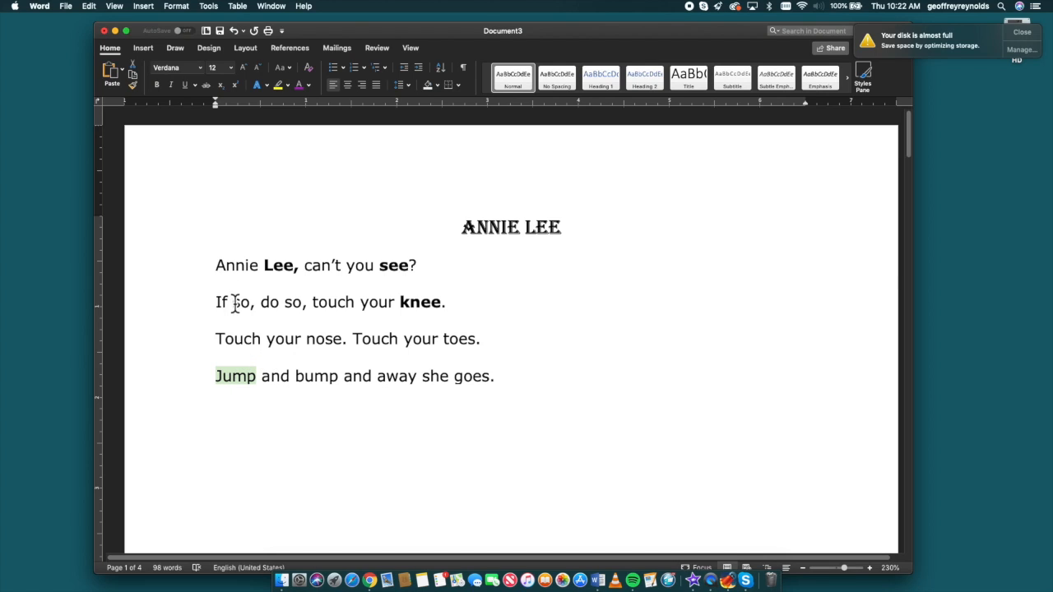
click(186, 87)
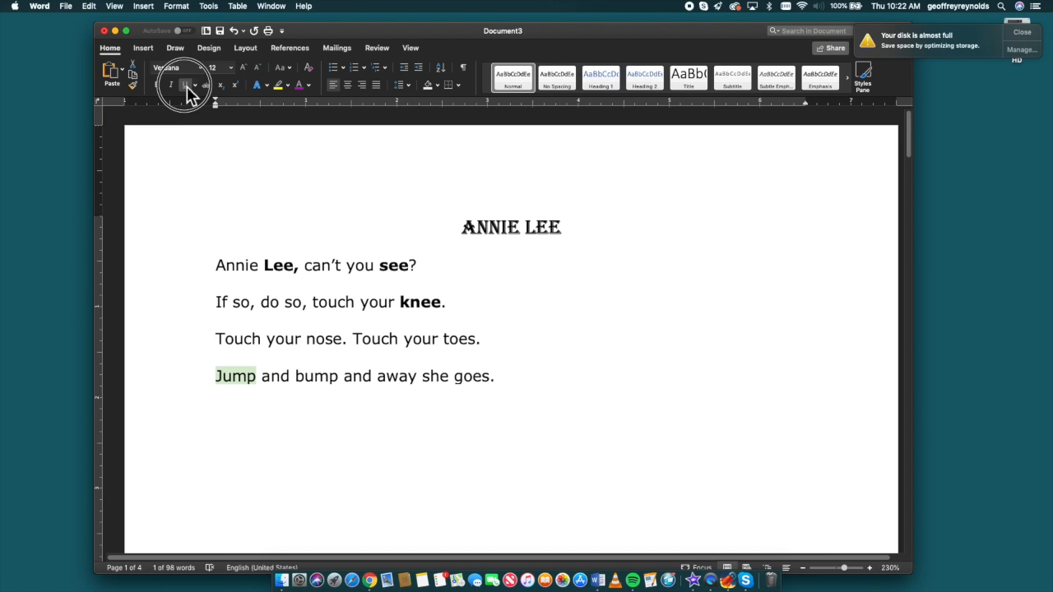
Underline the word "bump" in the last line using Repeat Underline Style
drag(298, 378, 338, 378)
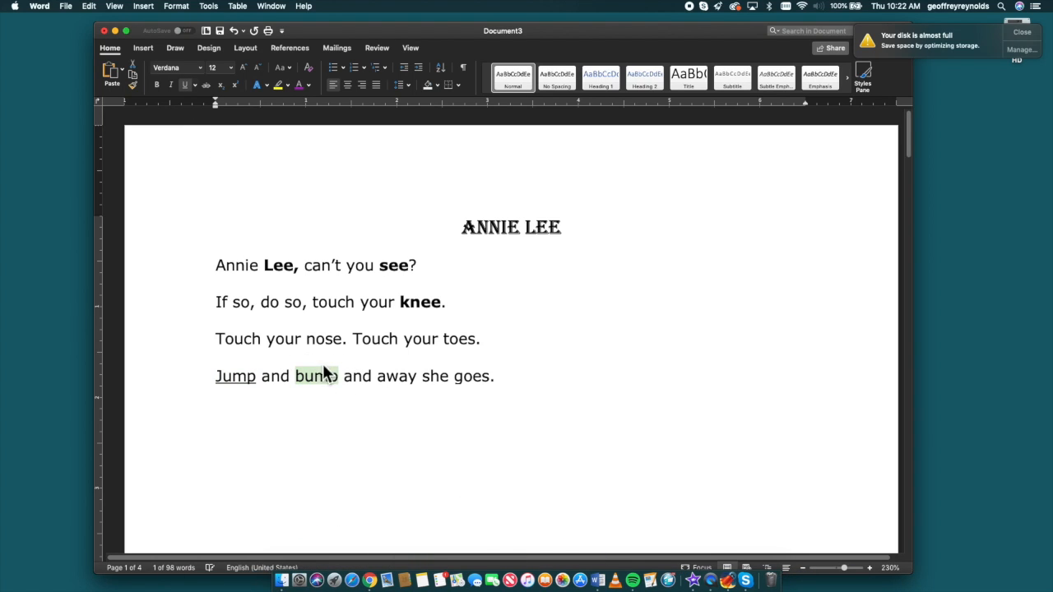
click(184, 84)
click(189, 86)
click(88, 8)
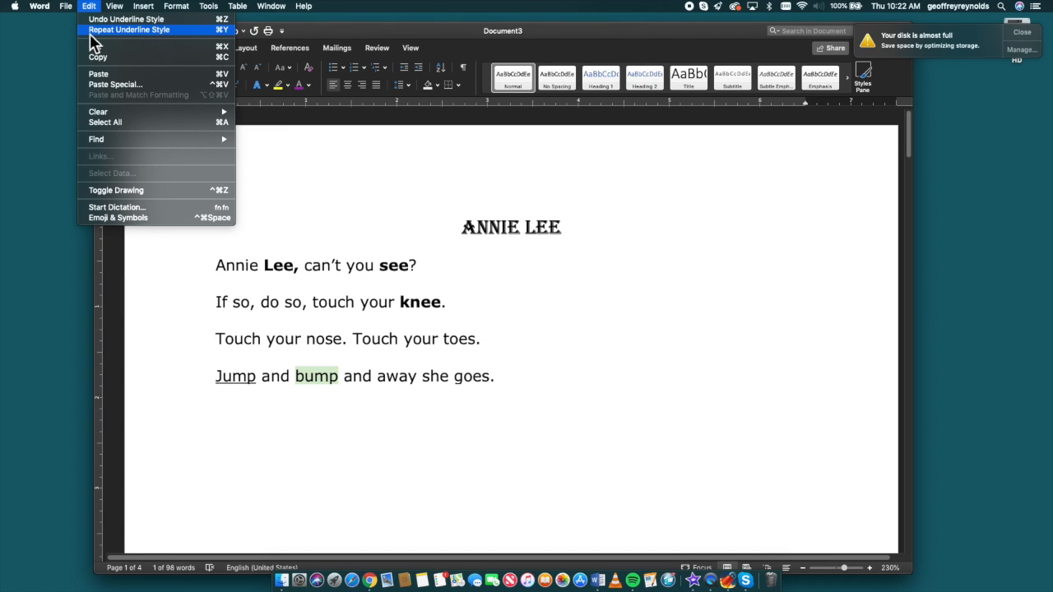
click(90, 33)
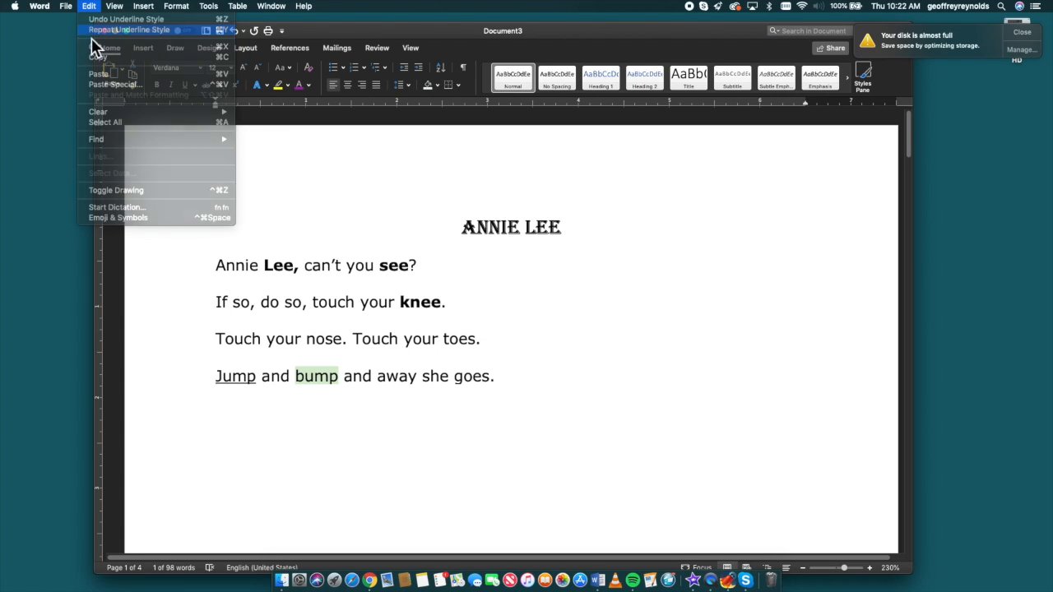
click(636, 403)
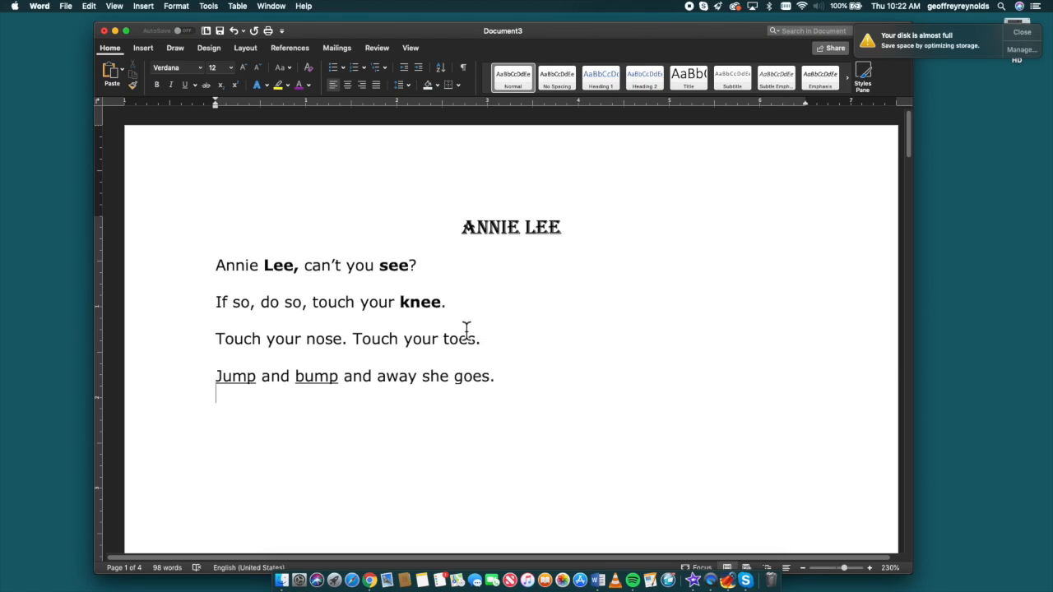
Italicize the words "nose" and "toes" in the third line
drag(312, 346, 344, 346)
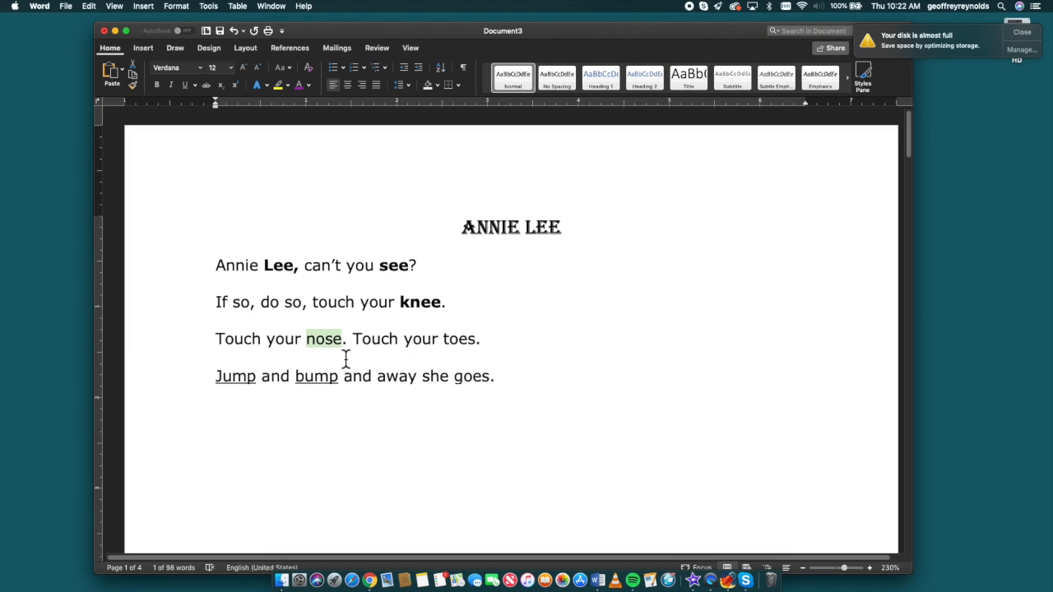
click(171, 85)
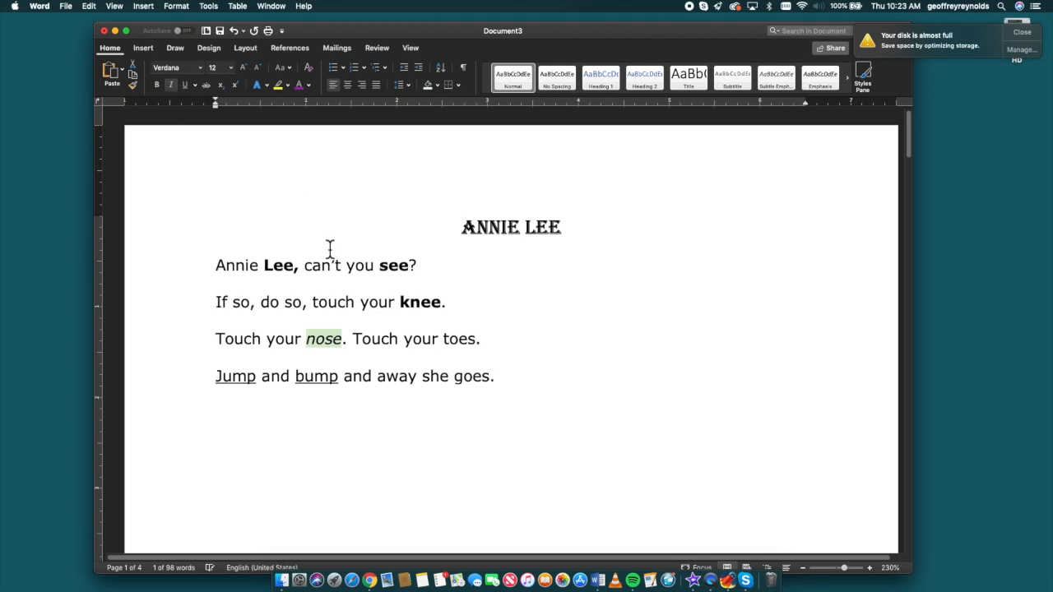
double_click(448, 340)
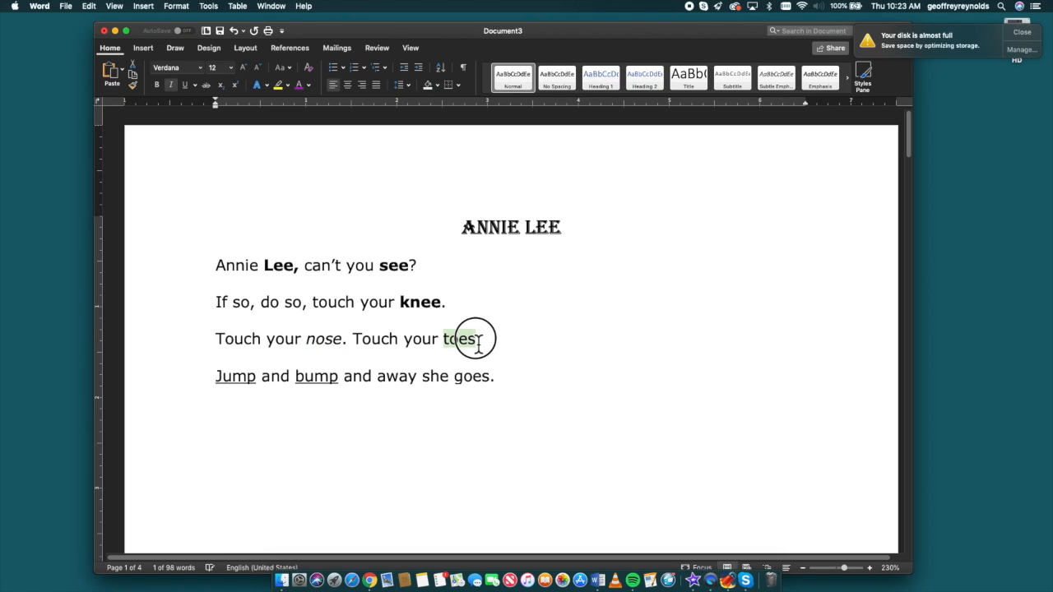
click(172, 85)
Italicize the word "goes" at the end of the last line
drag(458, 376, 468, 376)
double_click(471, 376)
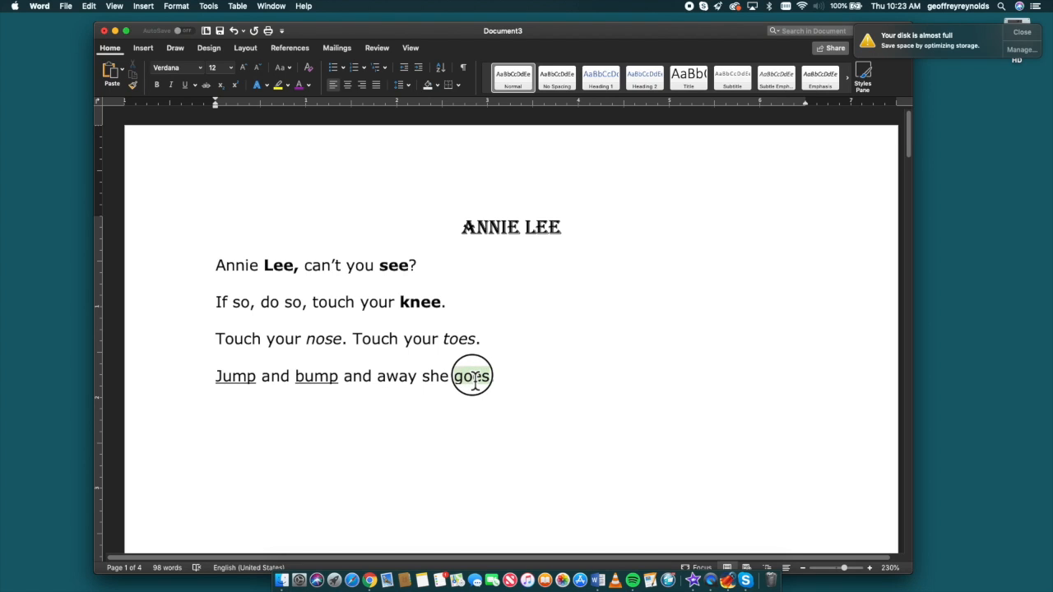
click(171, 86)
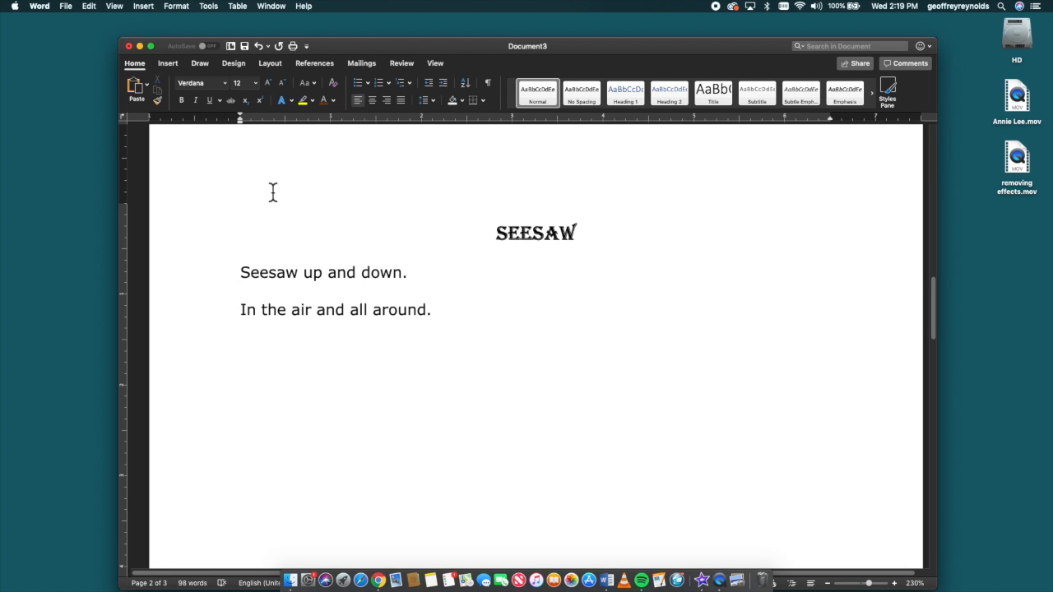
Open the Font dialog for the word "Seesaw" in the first line and choose the Luminari font
drag(240, 274, 303, 276)
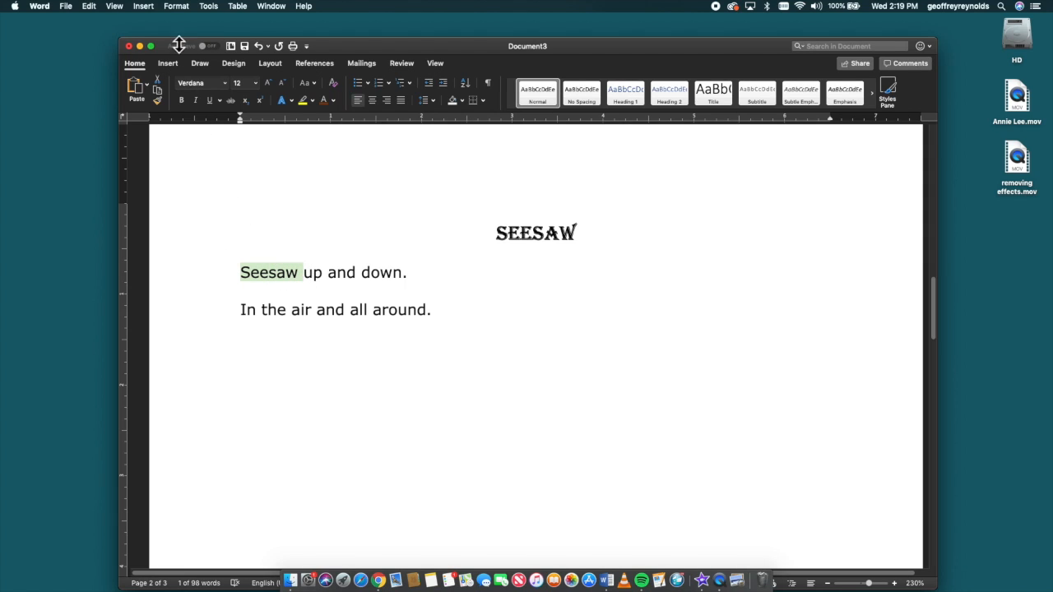
click(178, 7)
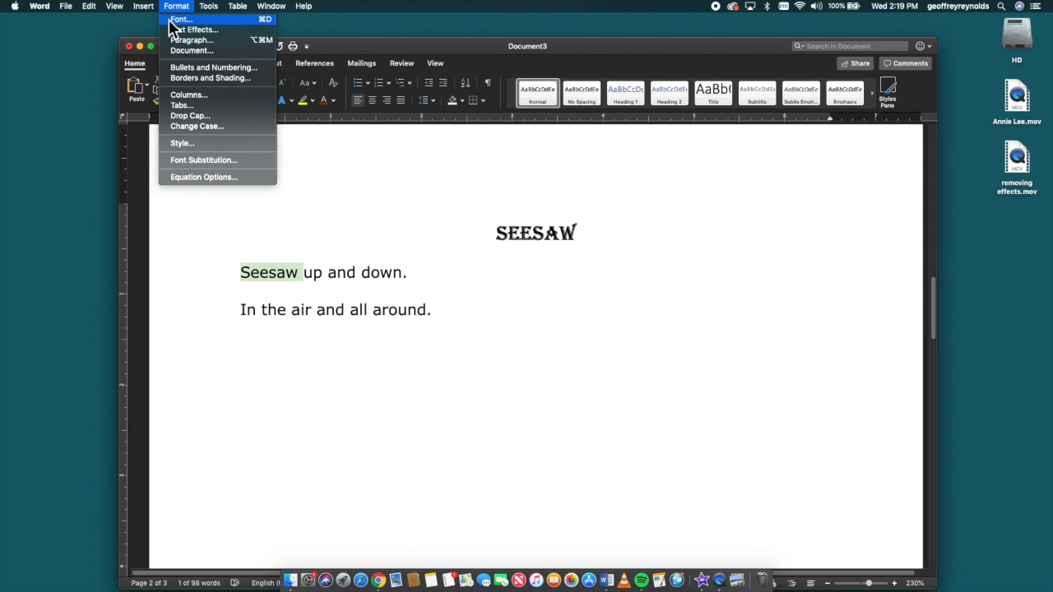
click(169, 18)
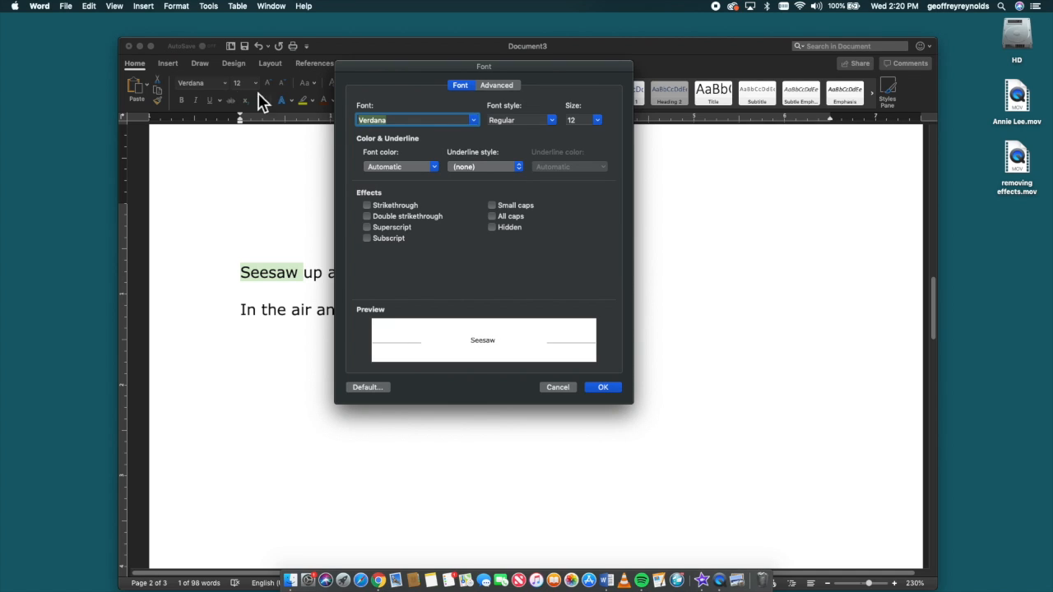
click(475, 121)
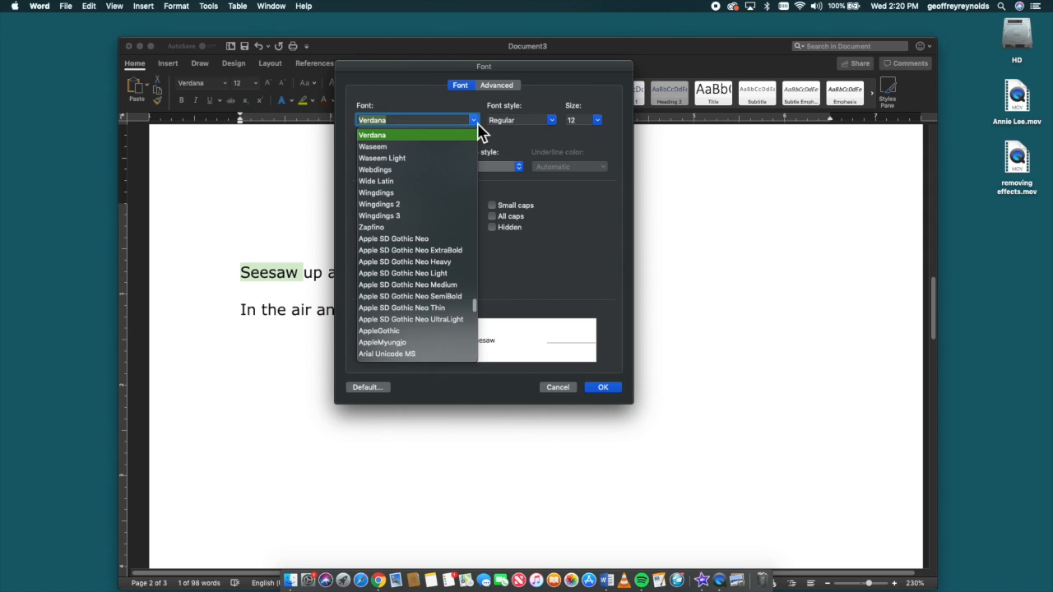
scroll(450, 209, up, 20)
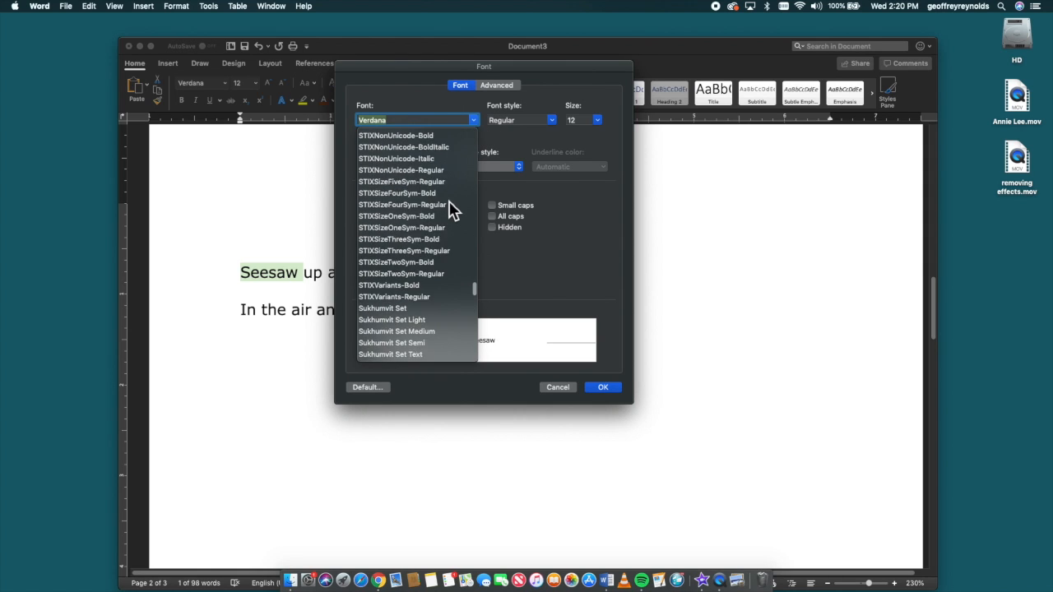
scroll(442, 200, up, 10)
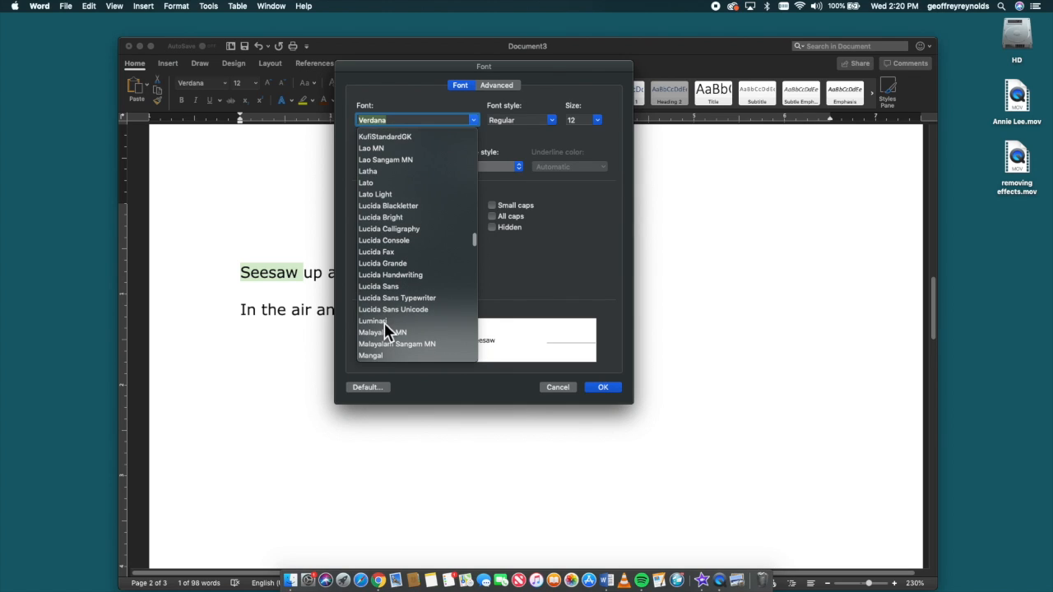
click(384, 325)
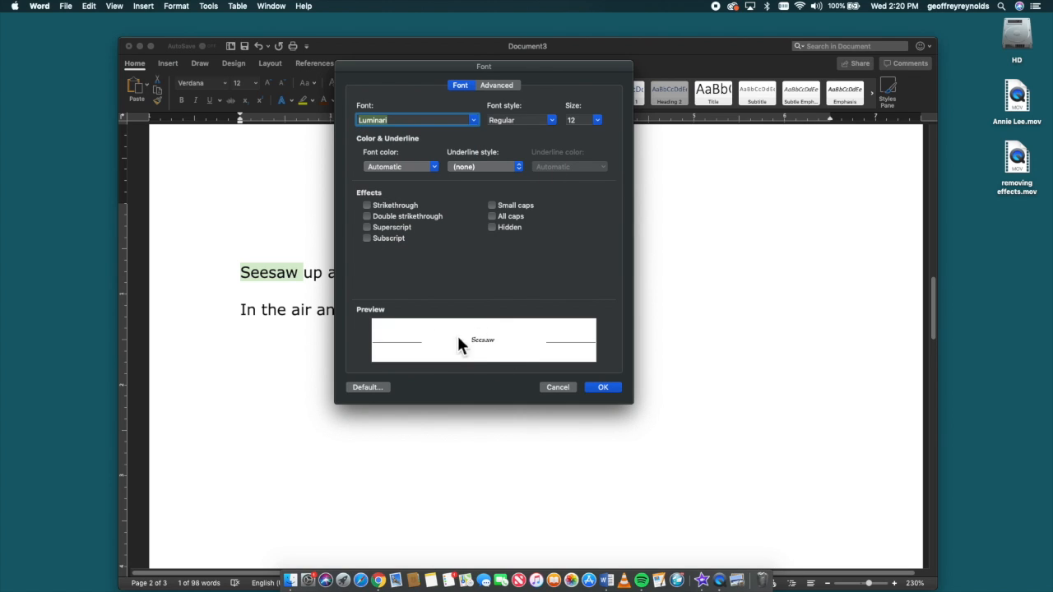
Set the font style to Bold and the size to 18
click(557, 125)
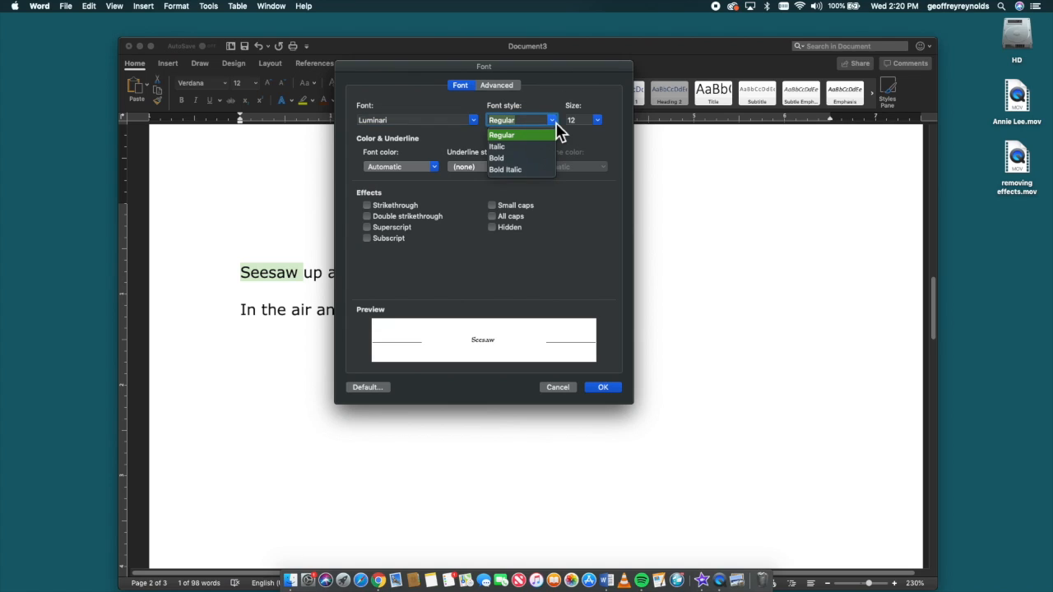
click(505, 158)
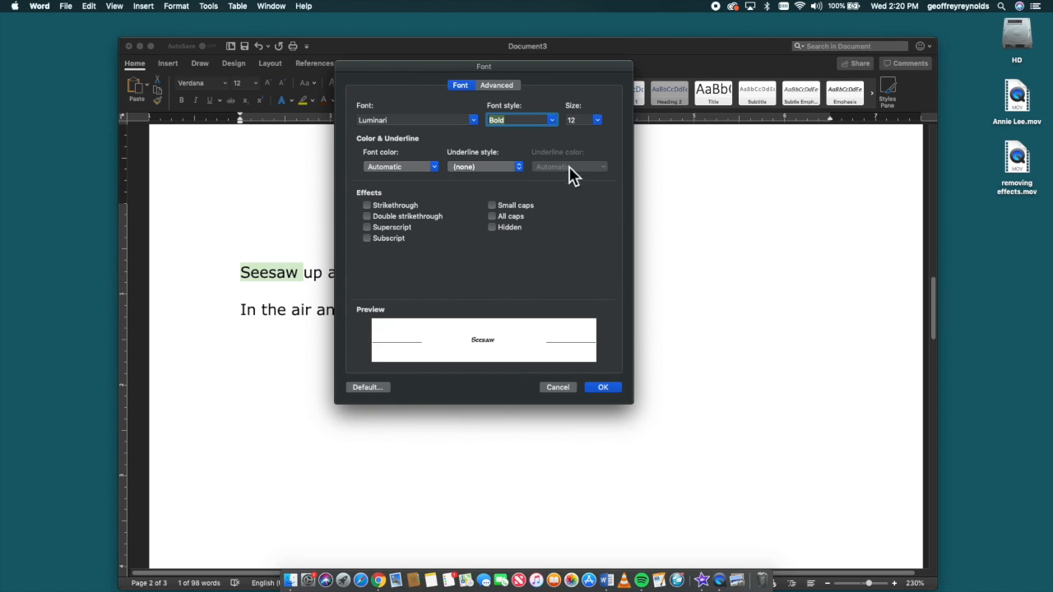
click(598, 120)
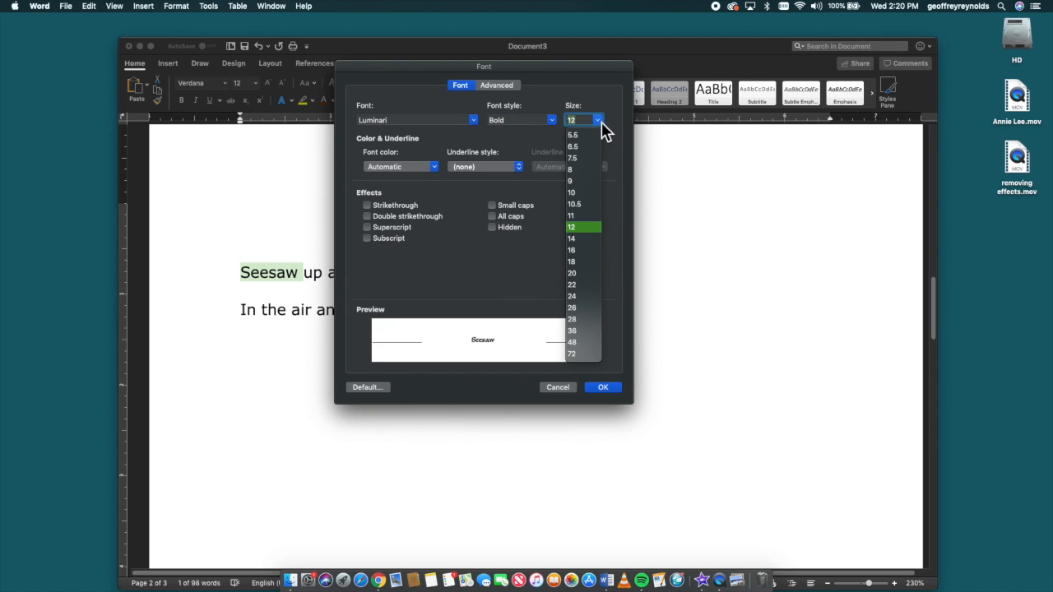
click(581, 262)
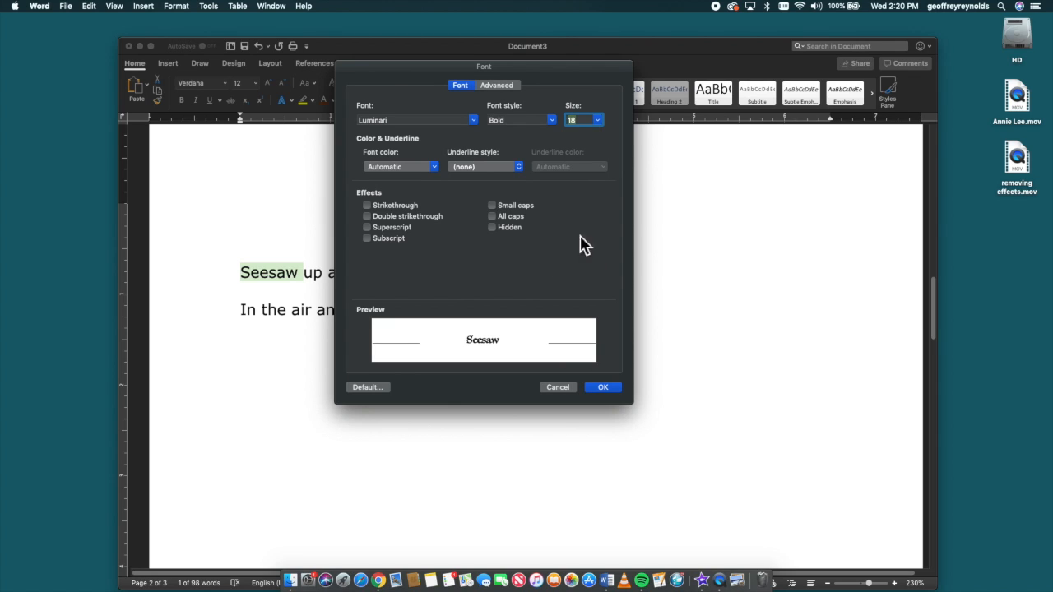
Set the font colour to dark orange and apply the Font dialog settings
click(434, 167)
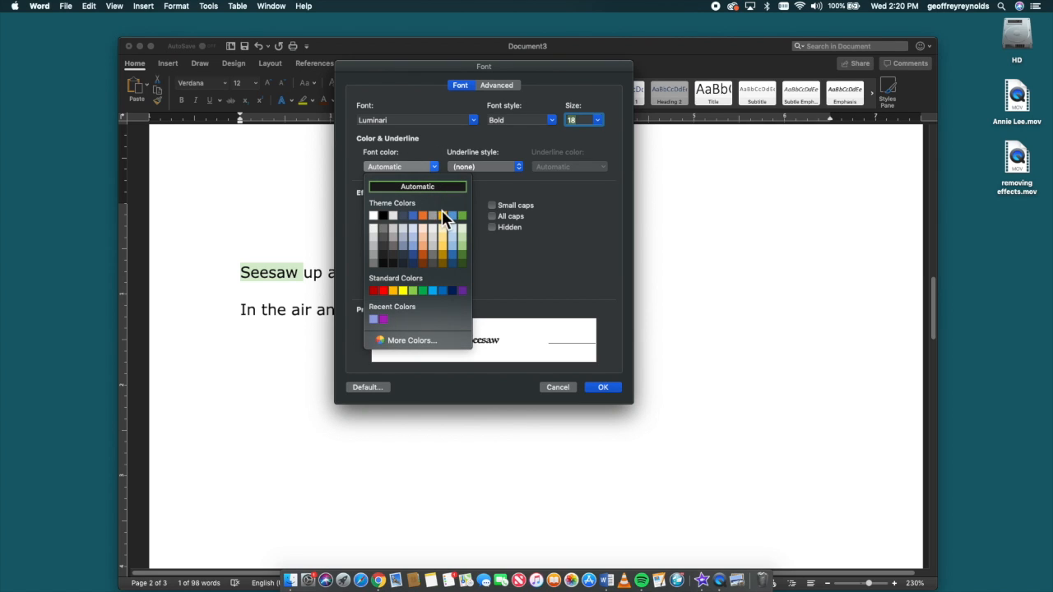
click(423, 255)
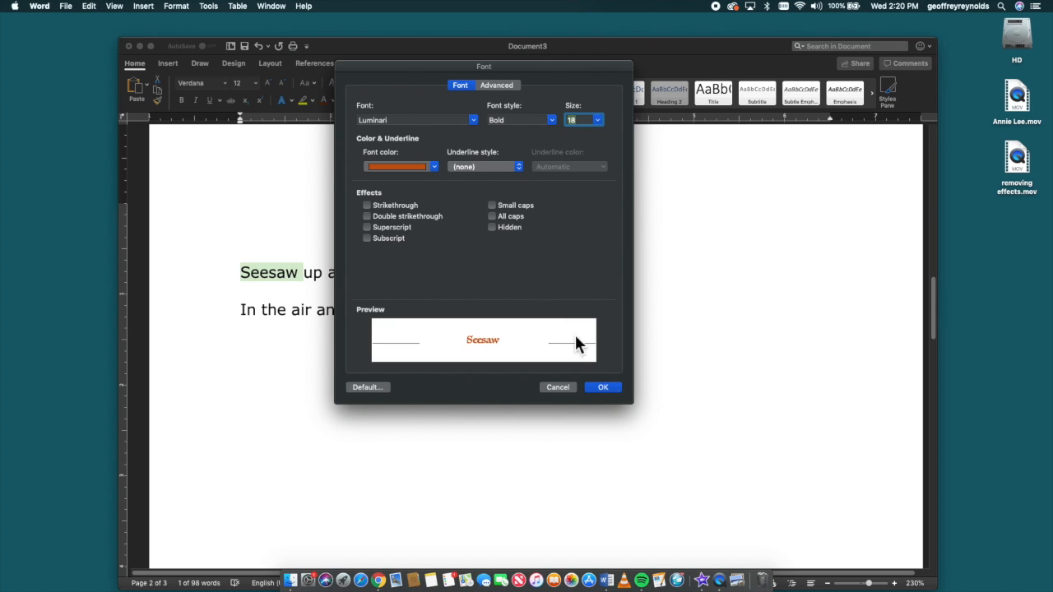
click(605, 390)
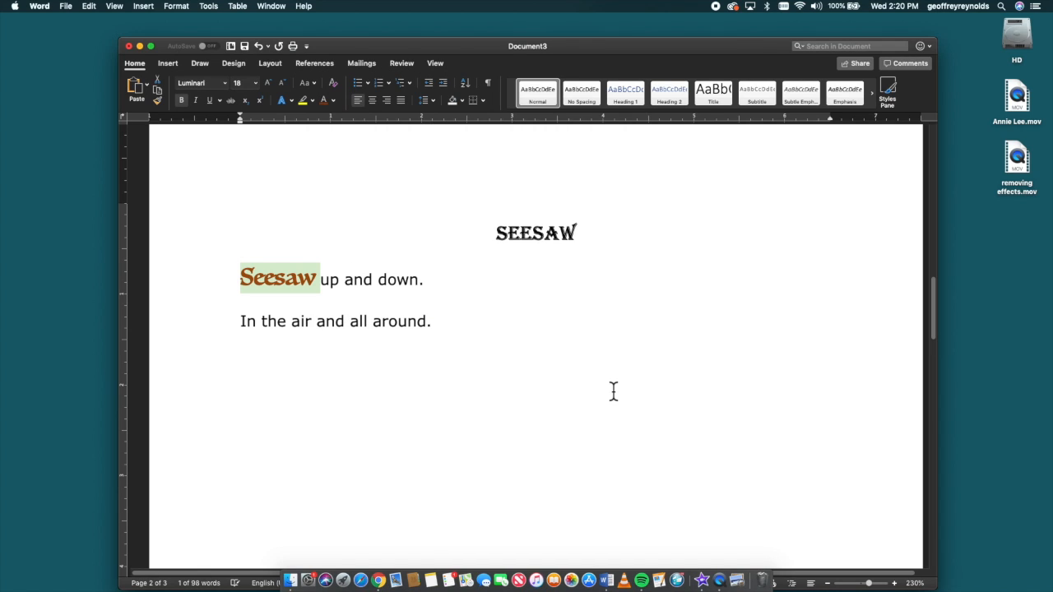
click(595, 372)
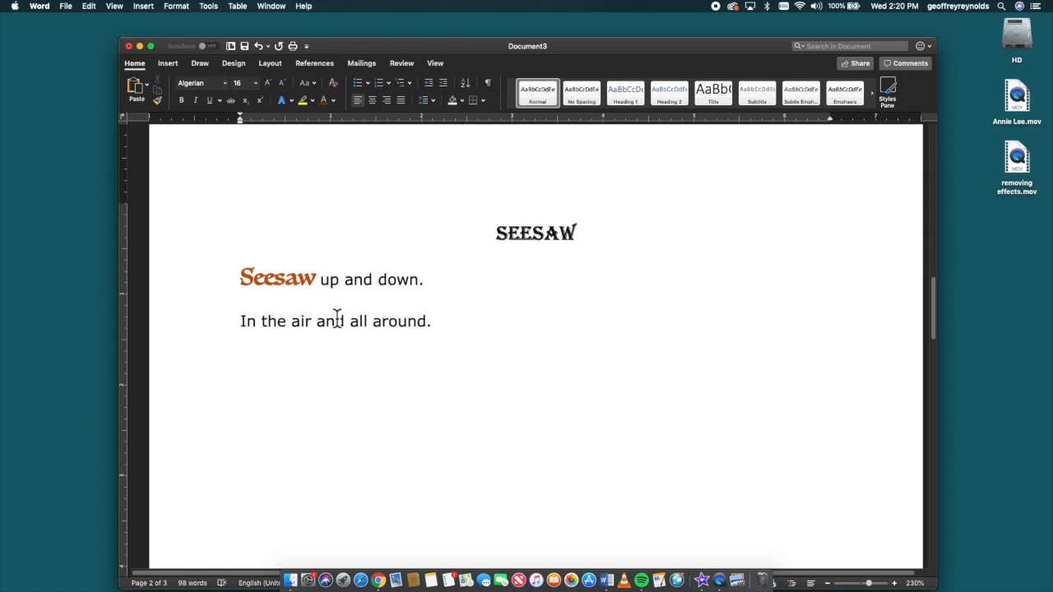
Select the letter "a" of "air" in the second line, open the Font dialog and choose the Chalkboard font
click(293, 324)
drag(294, 326, 300, 328)
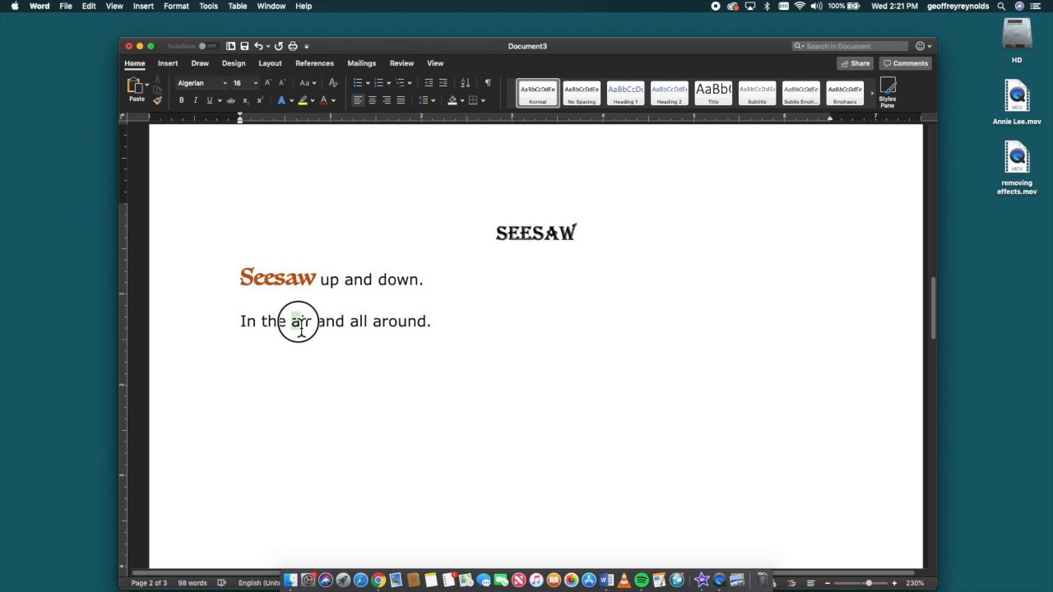
drag(301, 328, 298, 327)
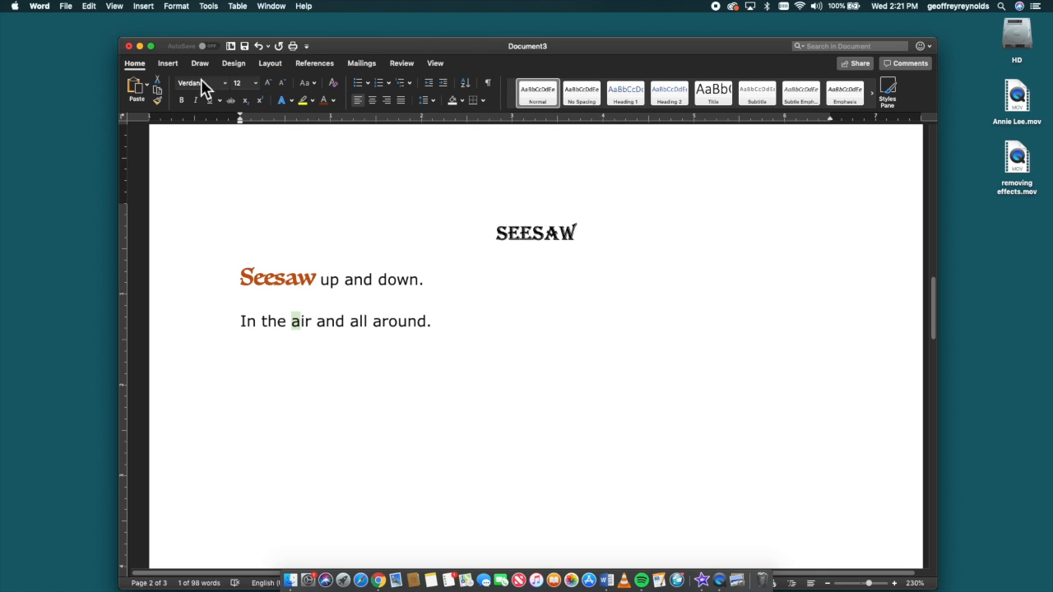
click(176, 7)
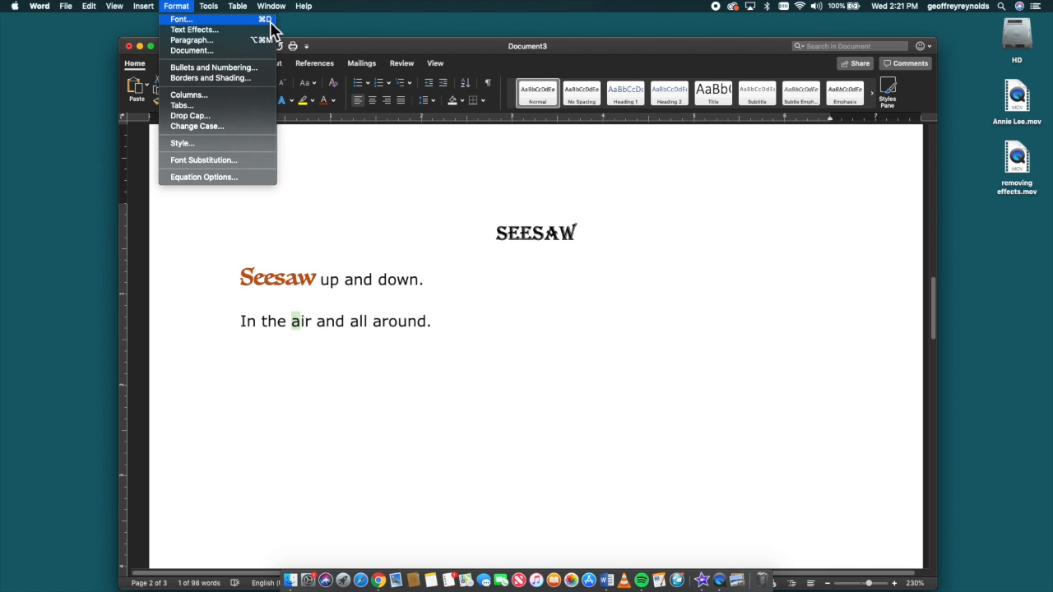
click(572, 392)
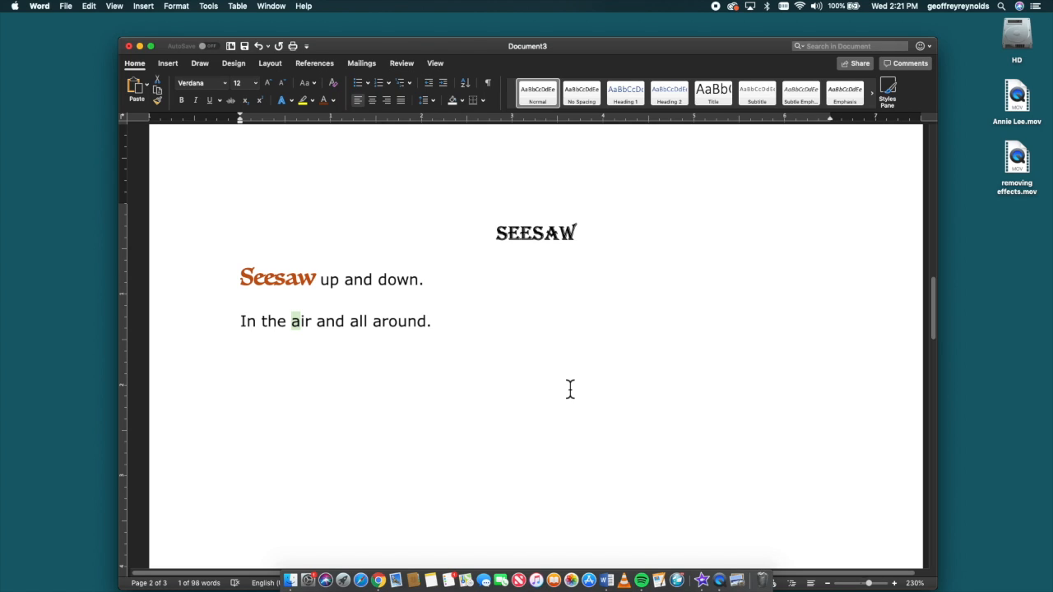
key(super+d)
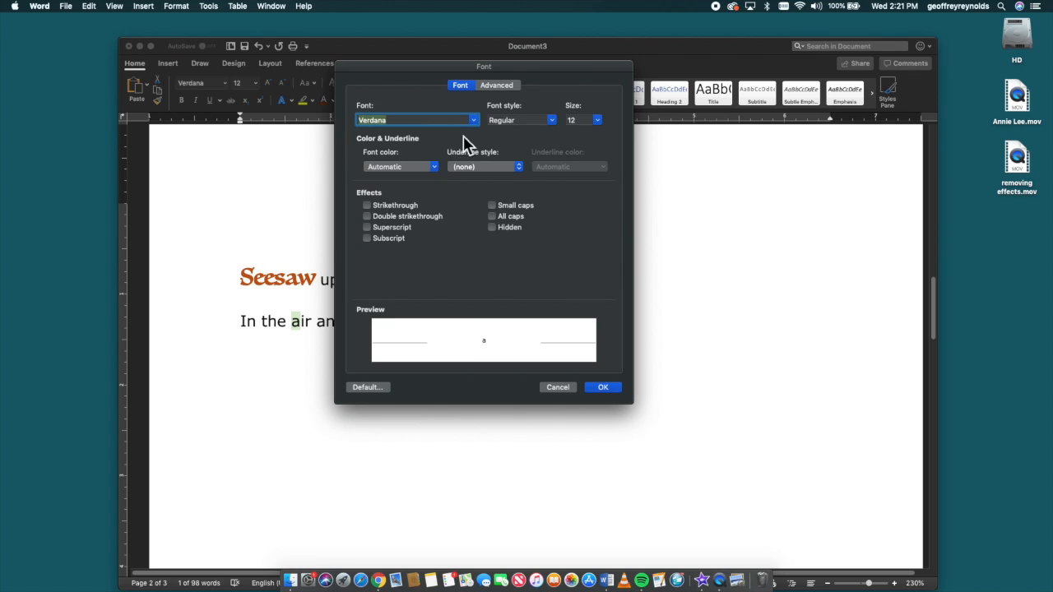
click(479, 122)
scroll(437, 248, up, 10)
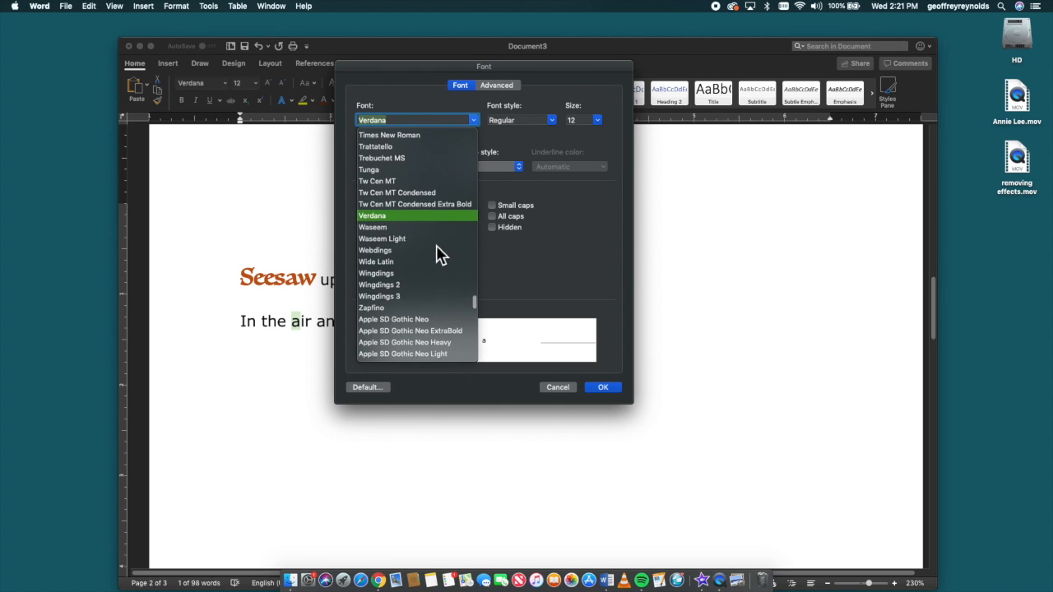
scroll(436, 232, up, 15)
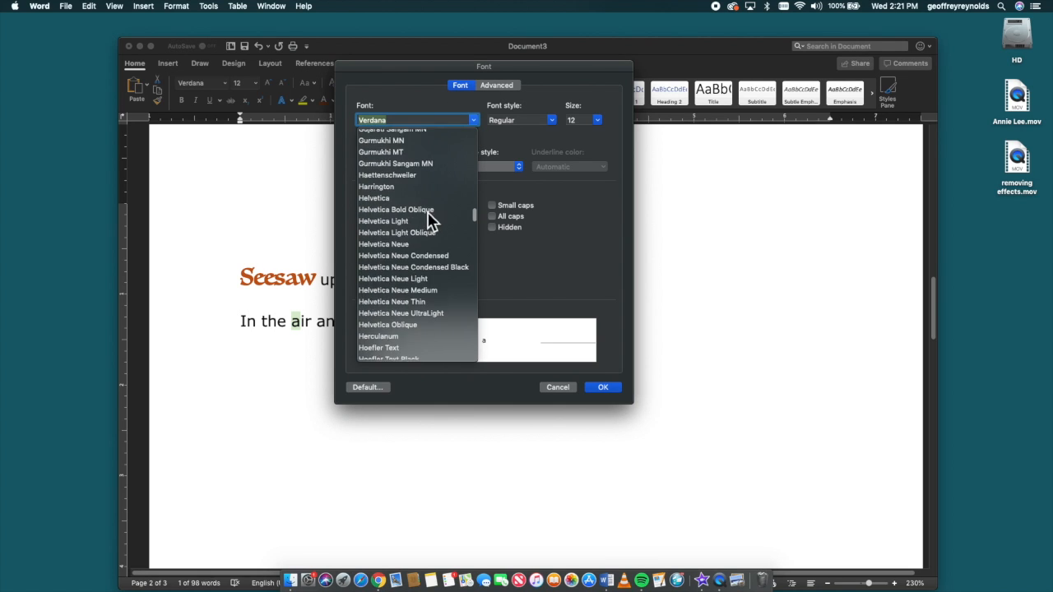
scroll(444, 217, up, 5)
scroll(399, 235, down, 5)
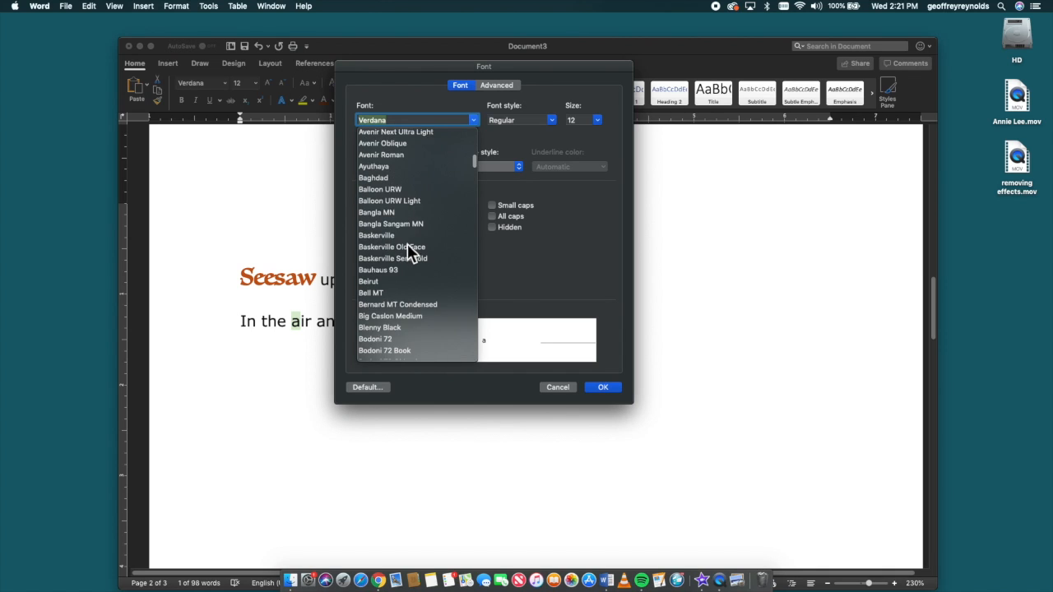
scroll(409, 246, down, 10)
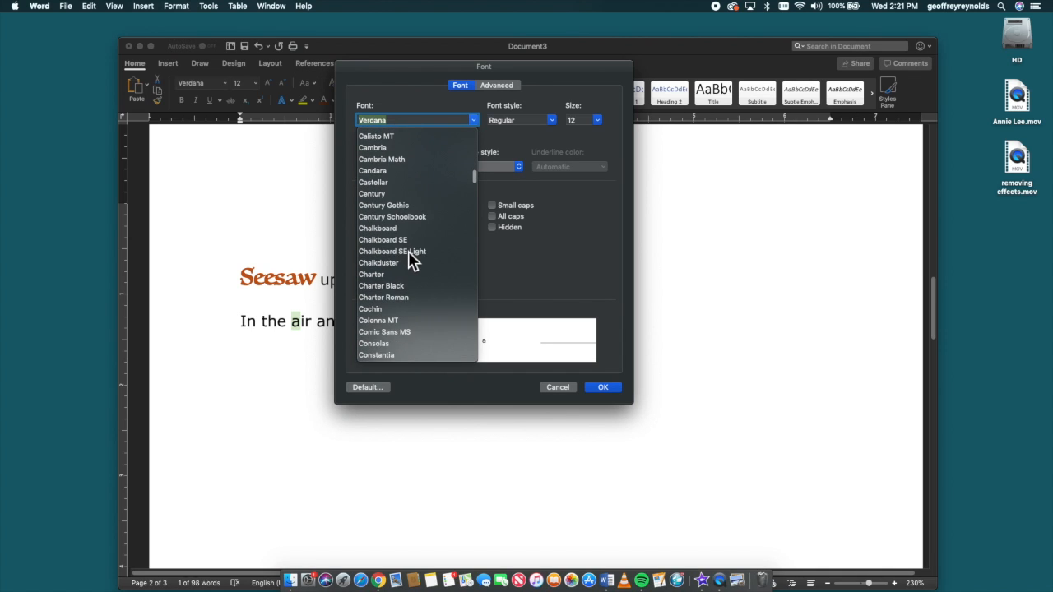
click(401, 215)
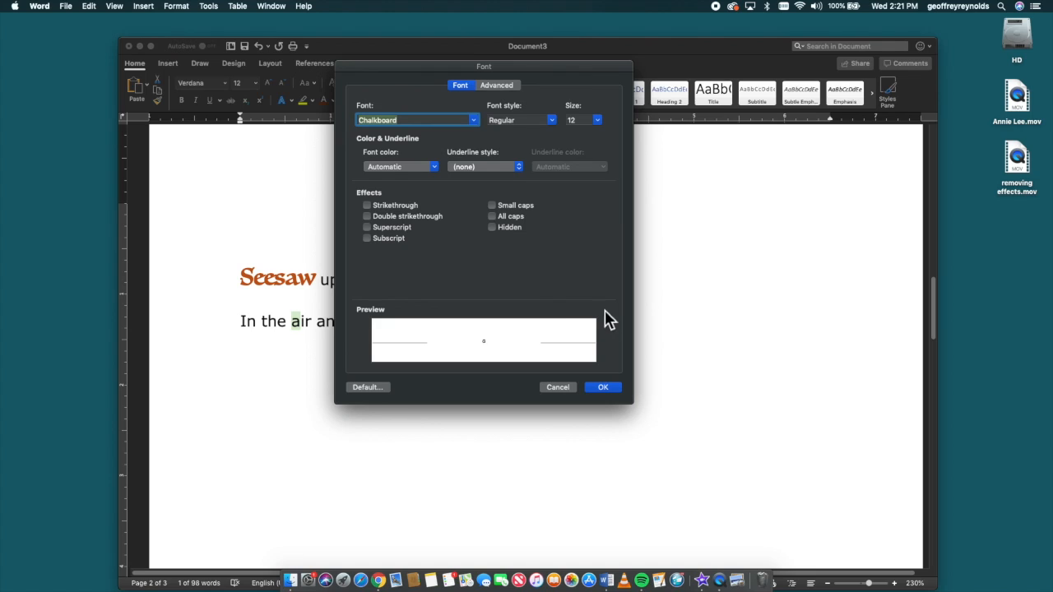
Set the size to 20 and the underline style to a single line
click(601, 122)
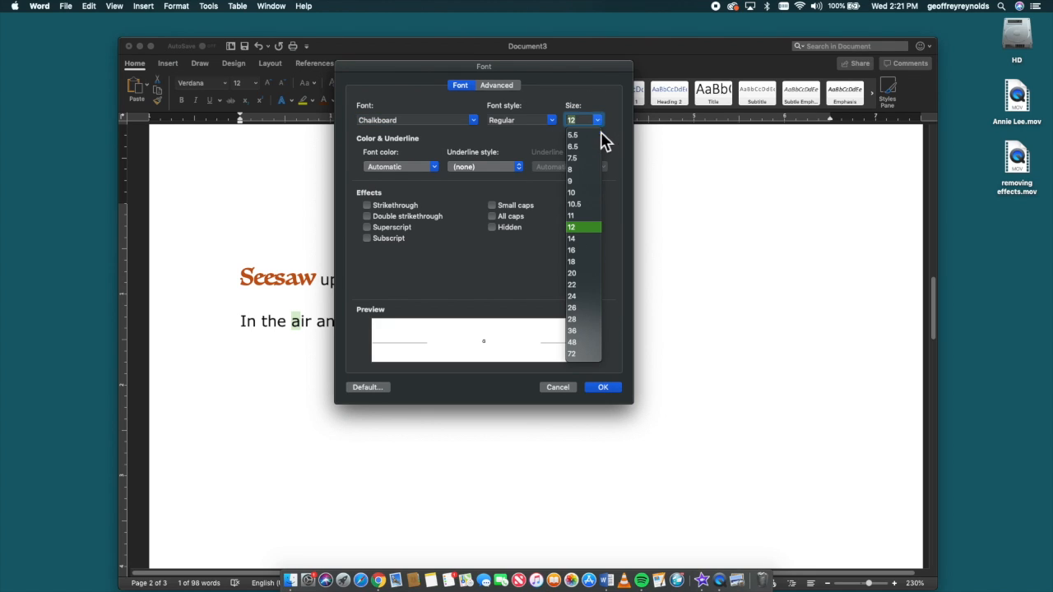
click(579, 275)
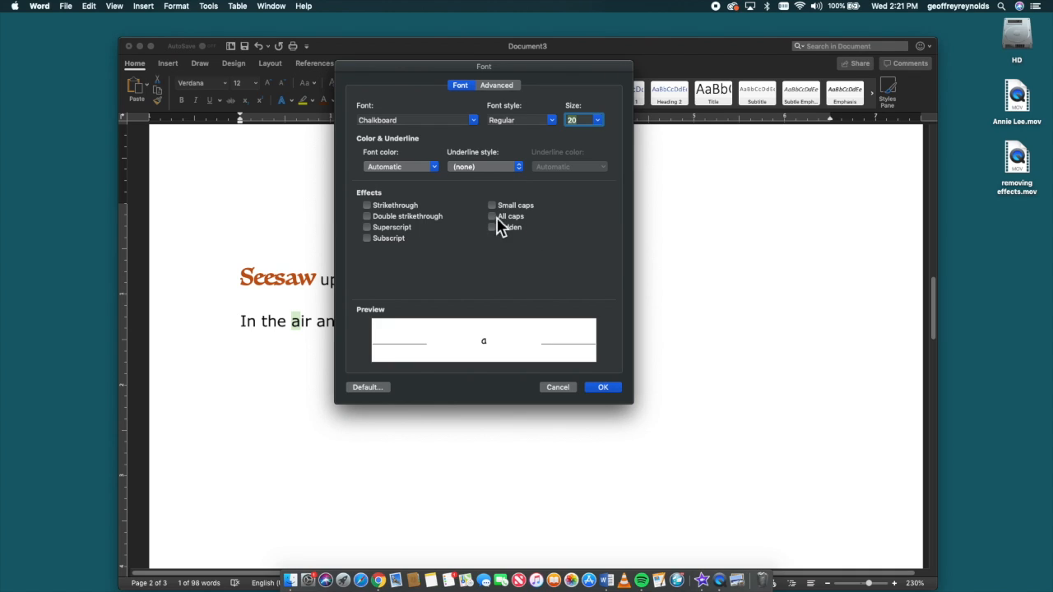
click(521, 169)
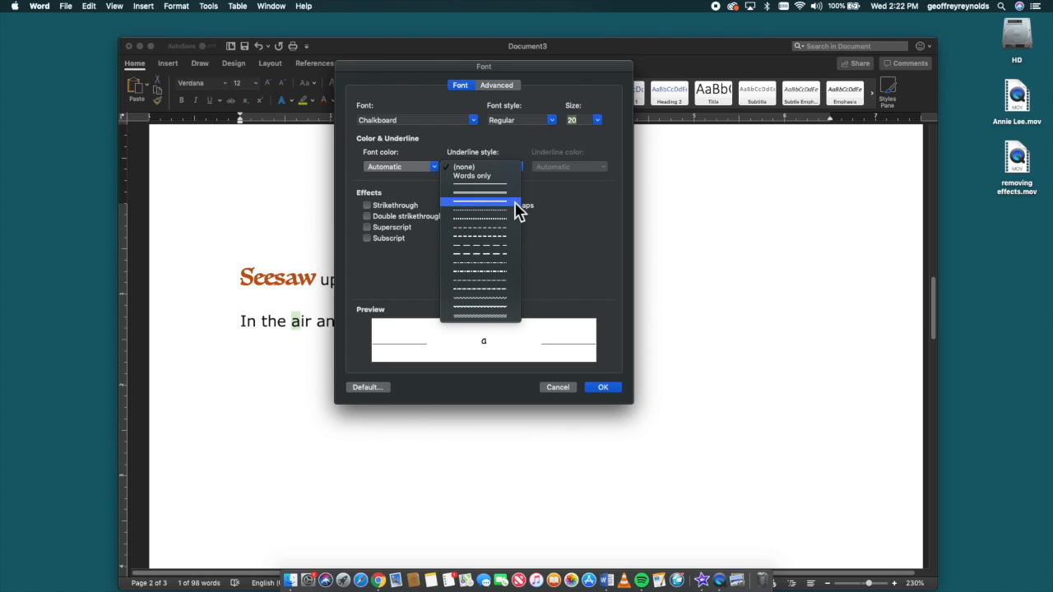
click(515, 196)
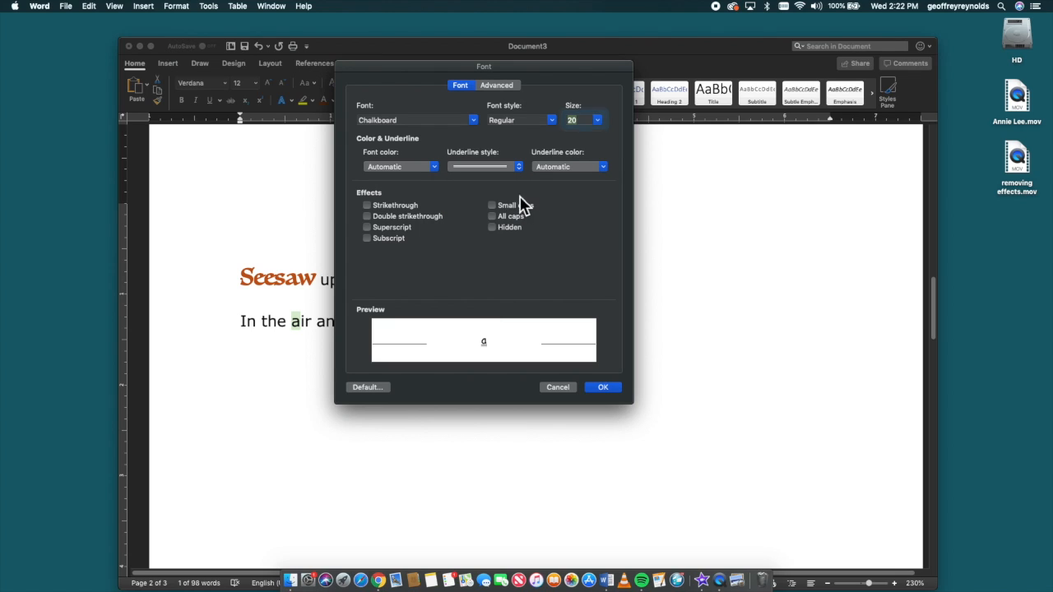
Set the underline colour to blue and apply the Font dialog settings
click(606, 173)
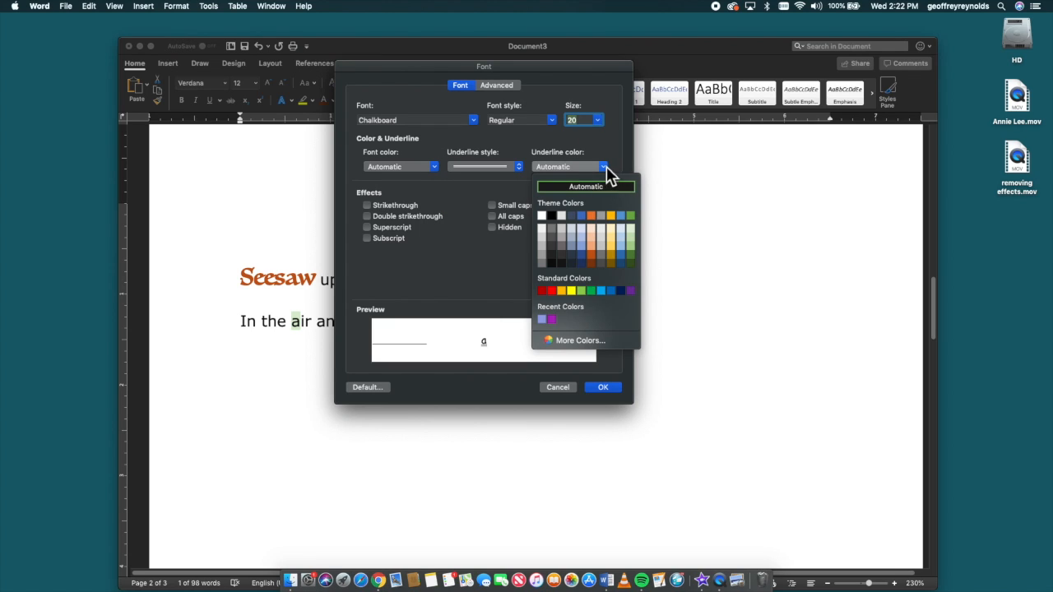
click(620, 255)
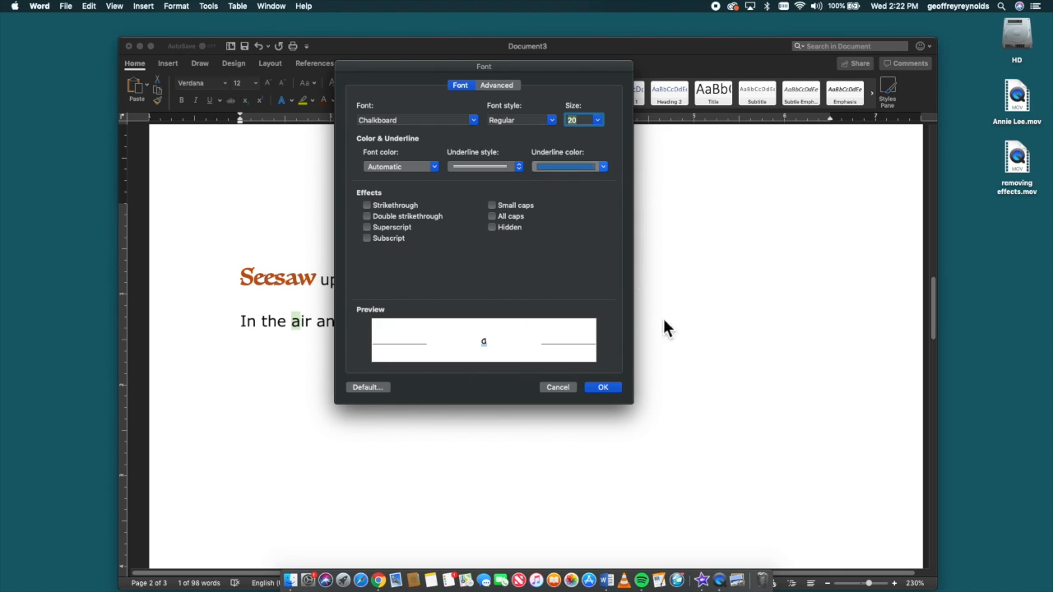
click(601, 388)
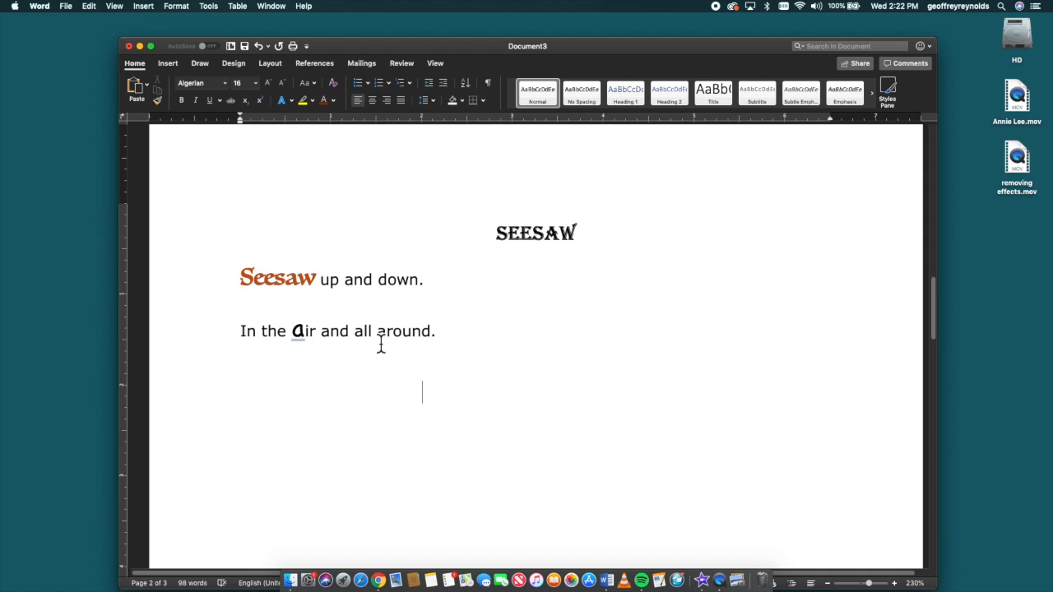
drag(379, 333, 453, 331)
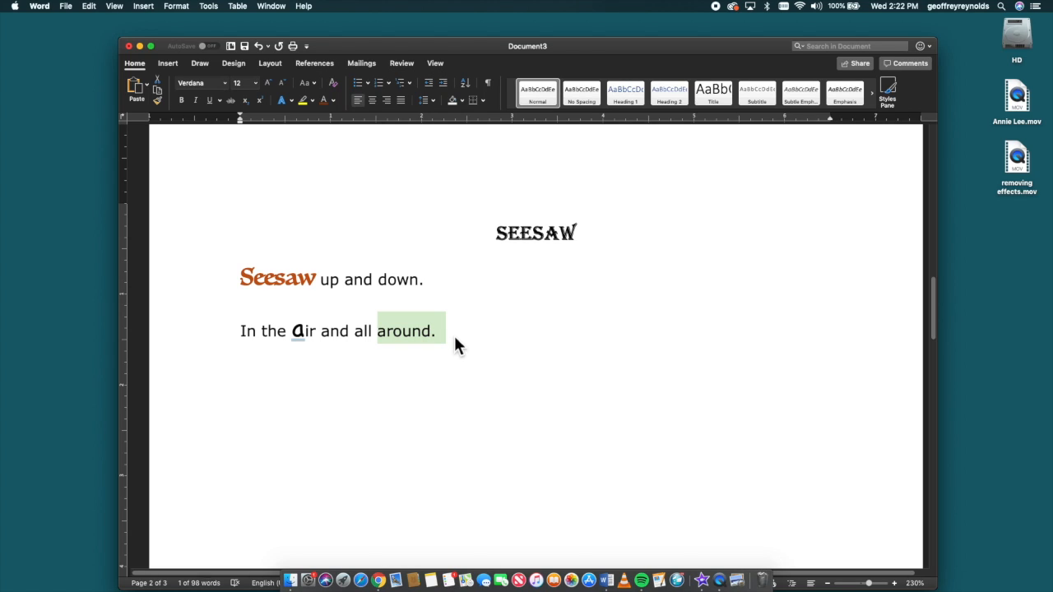
click(497, 336)
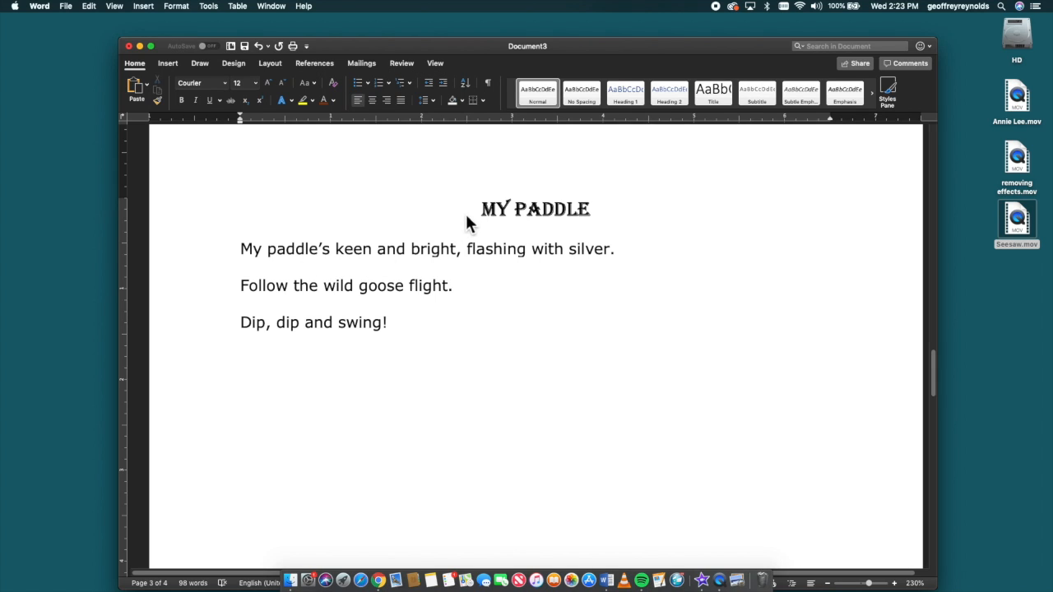
drag(482, 212, 573, 210)
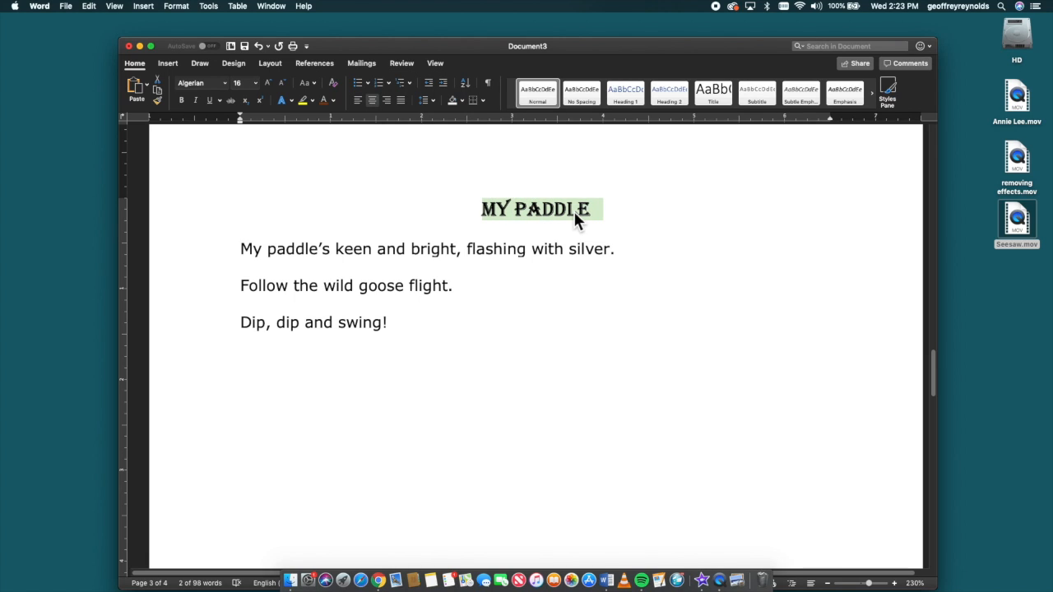
right_click(544, 336)
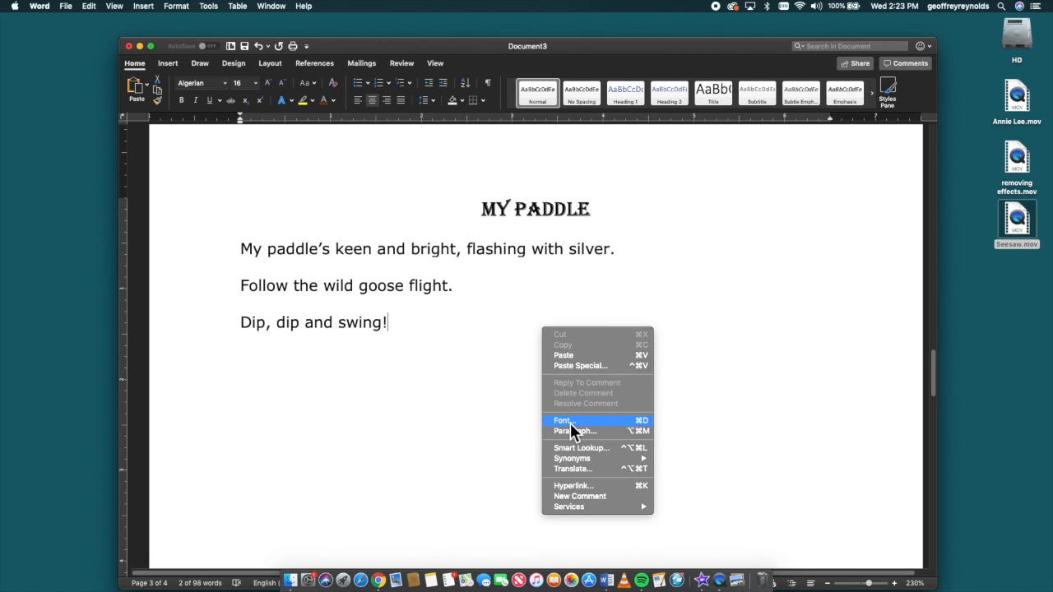
click(626, 422)
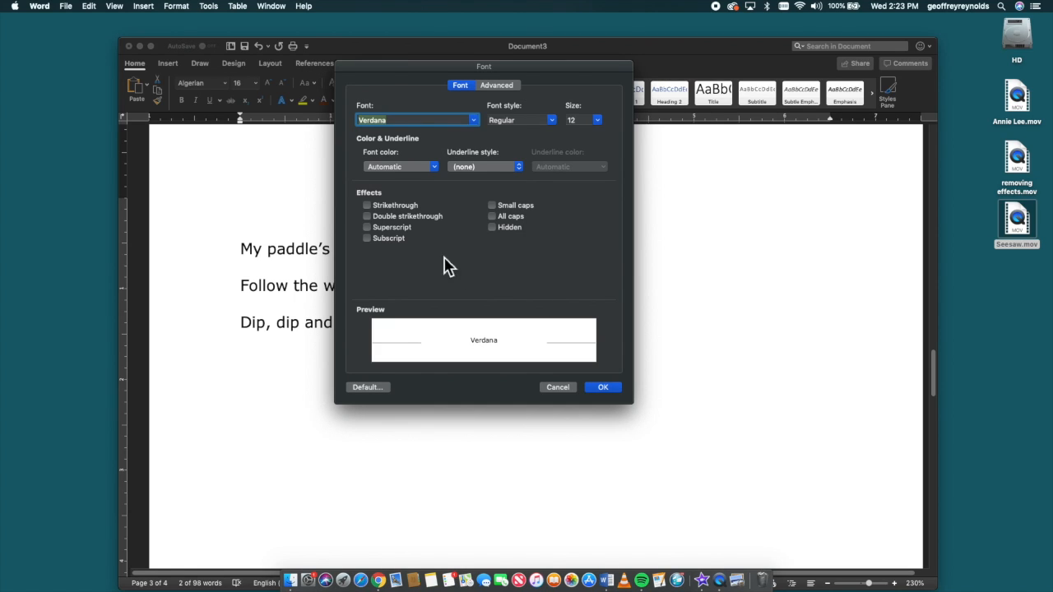
drag(541, 66, 318, 86)
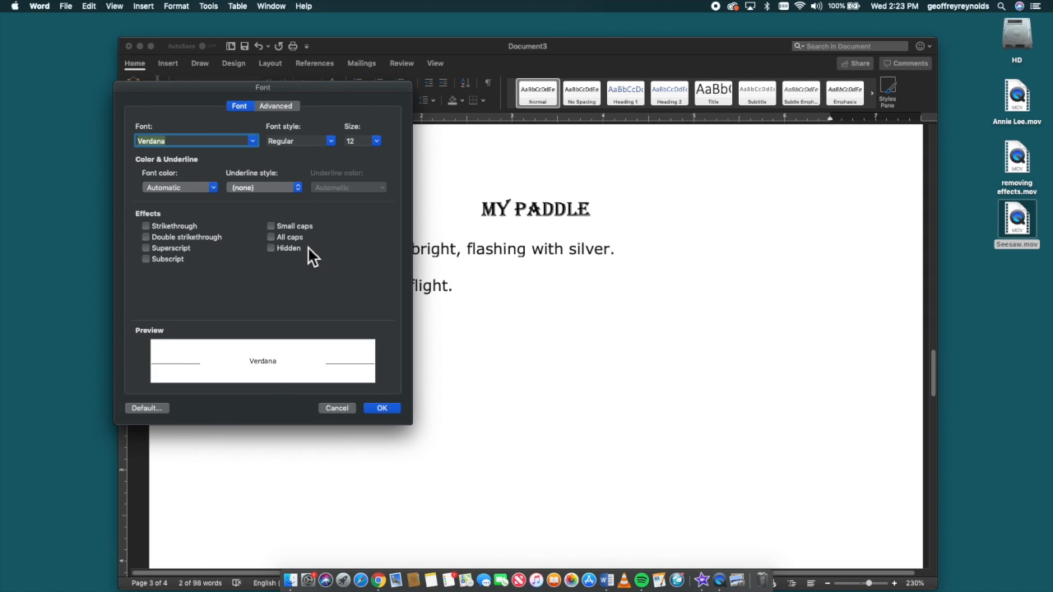
click(275, 241)
click(386, 414)
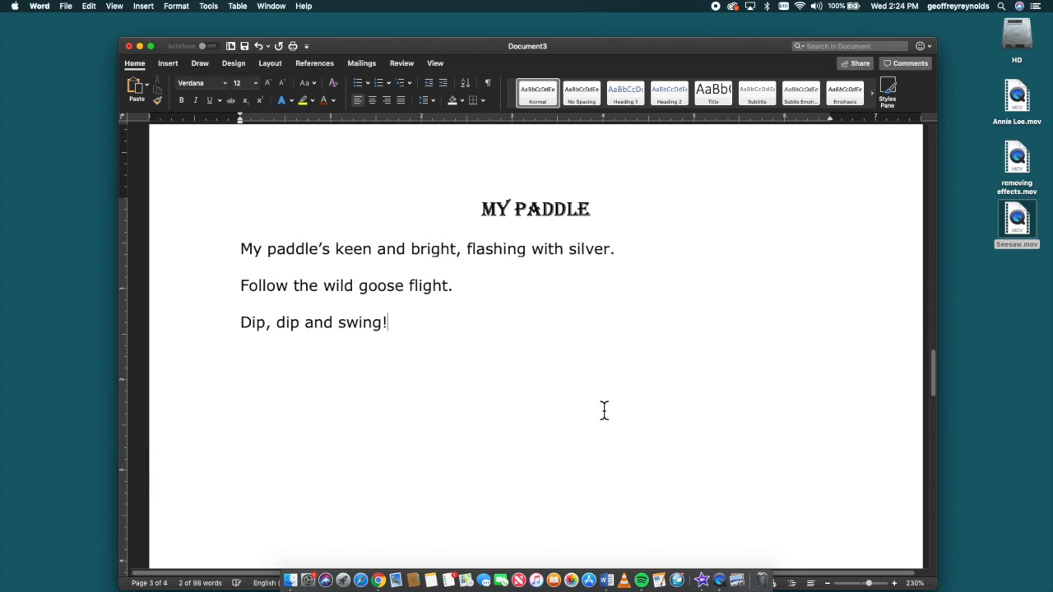
Apply All caps and Double strikethrough to the title "MY PADDLE" through the Font dialog
drag(617, 212, 436, 212)
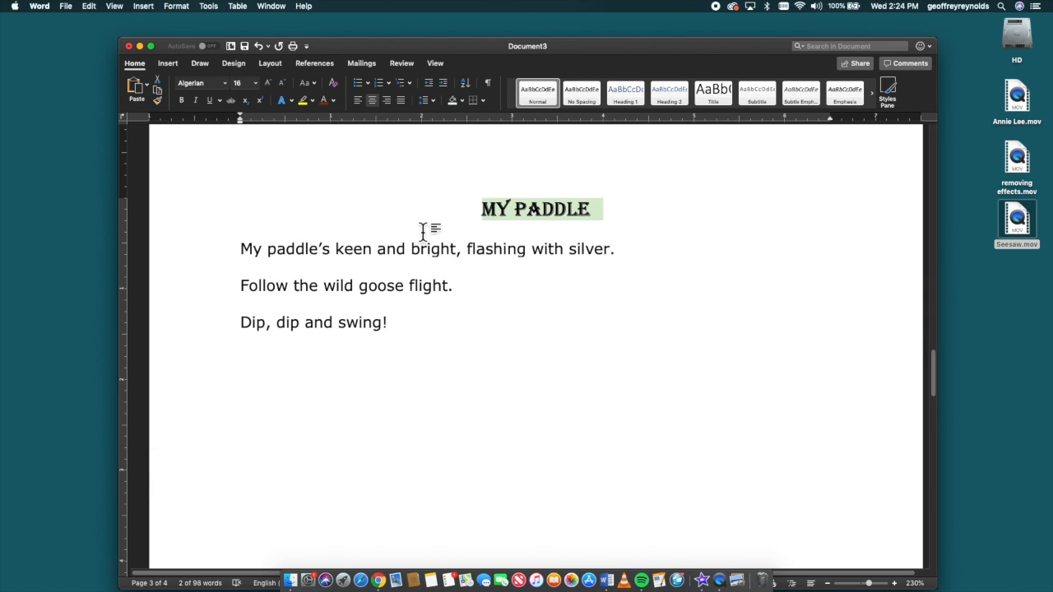
right_click(589, 215)
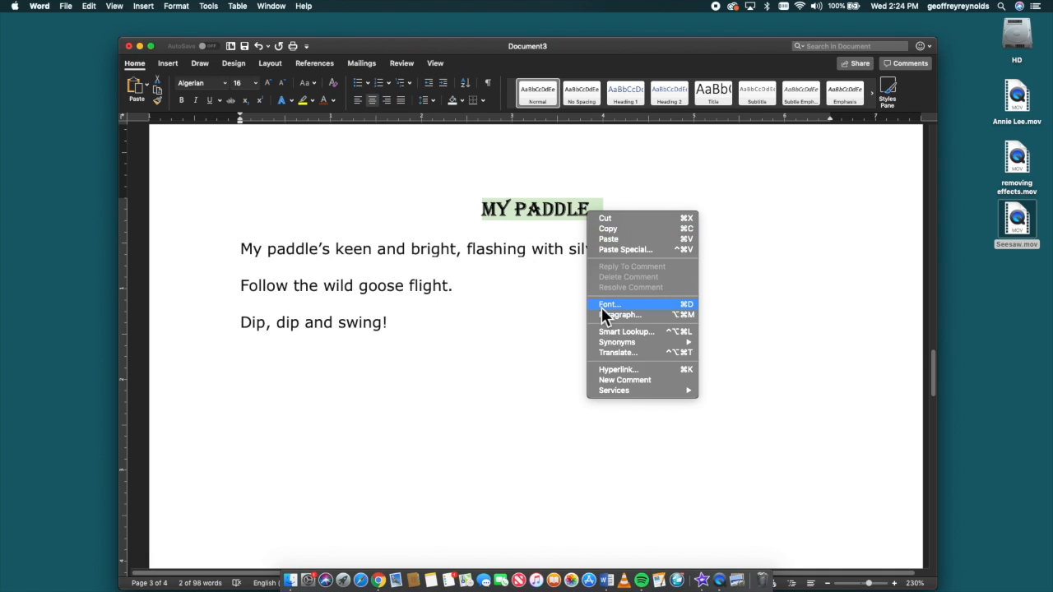
click(640, 307)
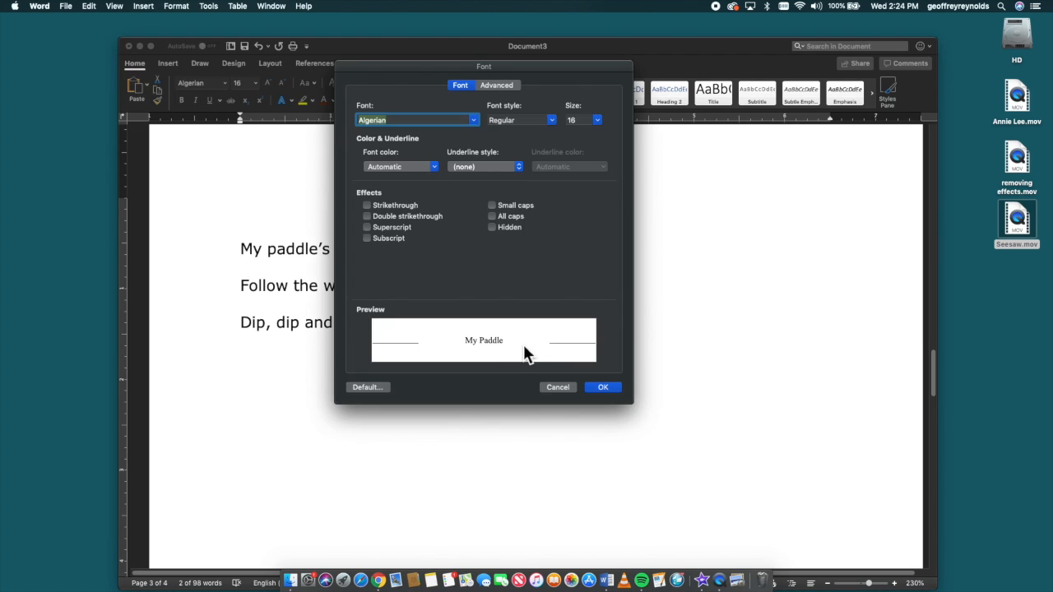
click(495, 219)
click(387, 218)
click(607, 390)
click(595, 394)
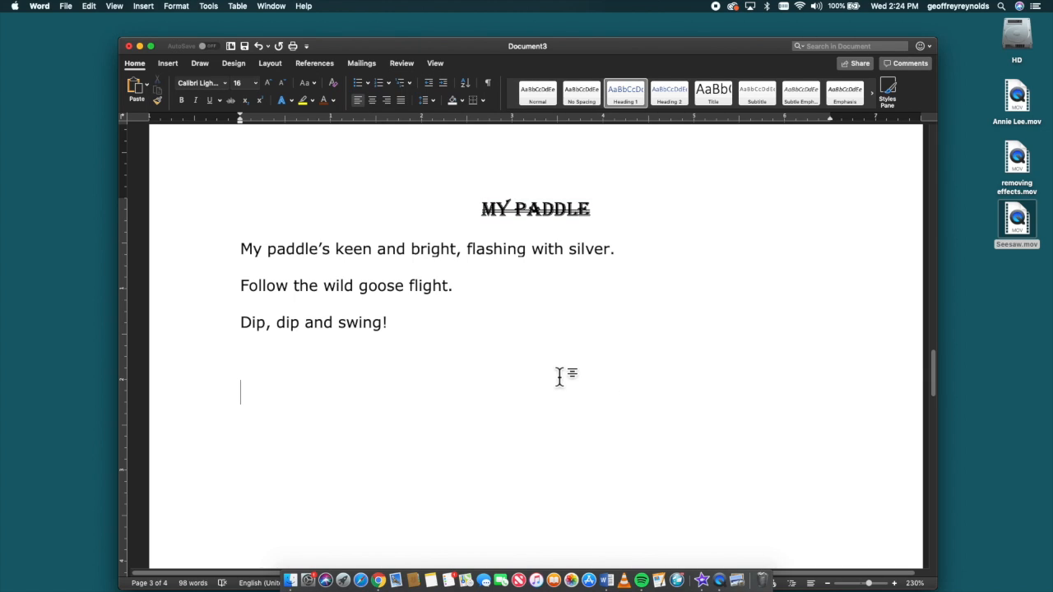